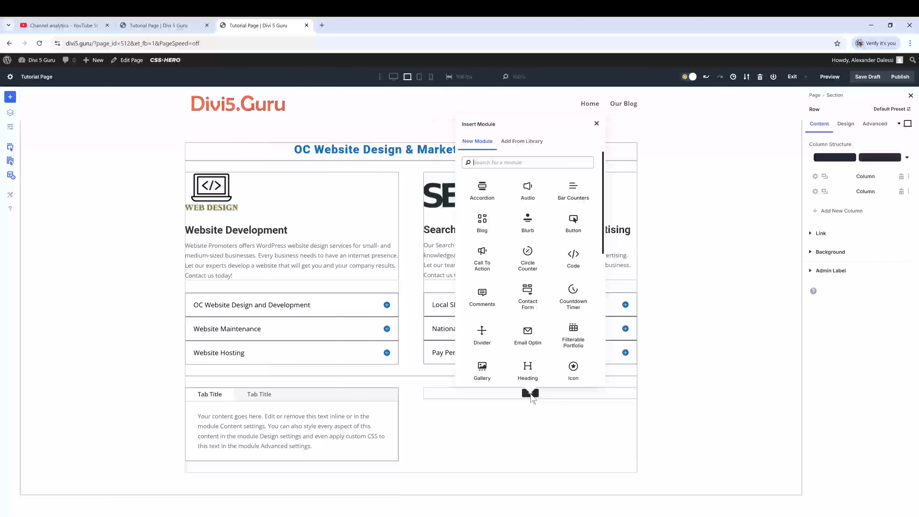
# - Insert a Tabs module in the row's empty second column and give both Tabs modules a third tab
pyautogui.scroll(-10, 528, 289)
pyautogui.click(482, 350)
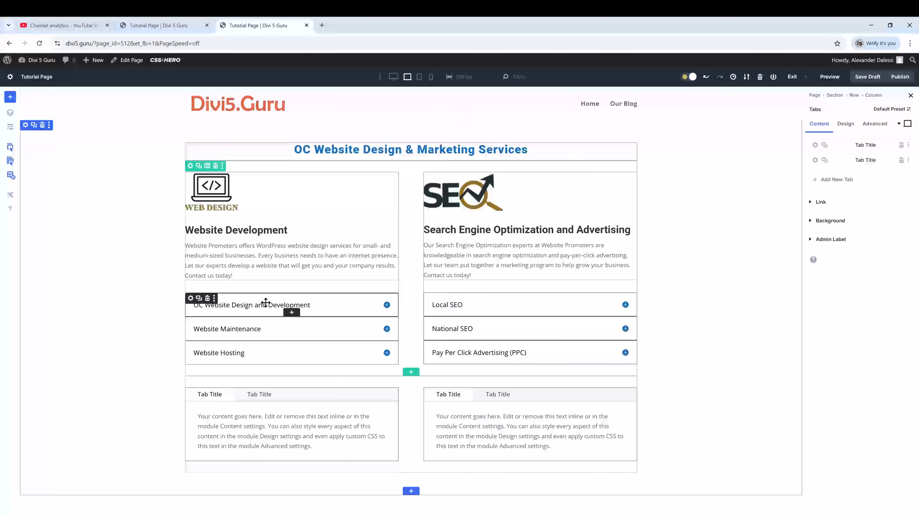
pyautogui.click(836, 180)
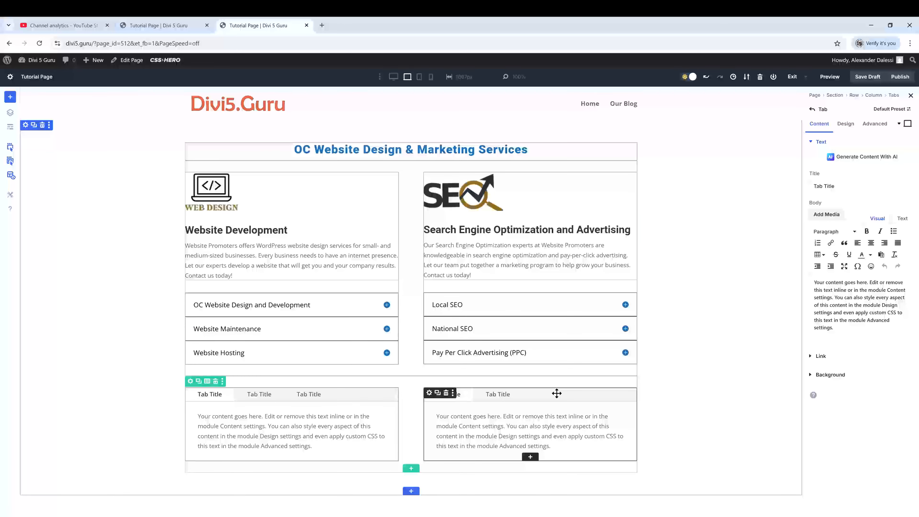
pyautogui.click(557, 393)
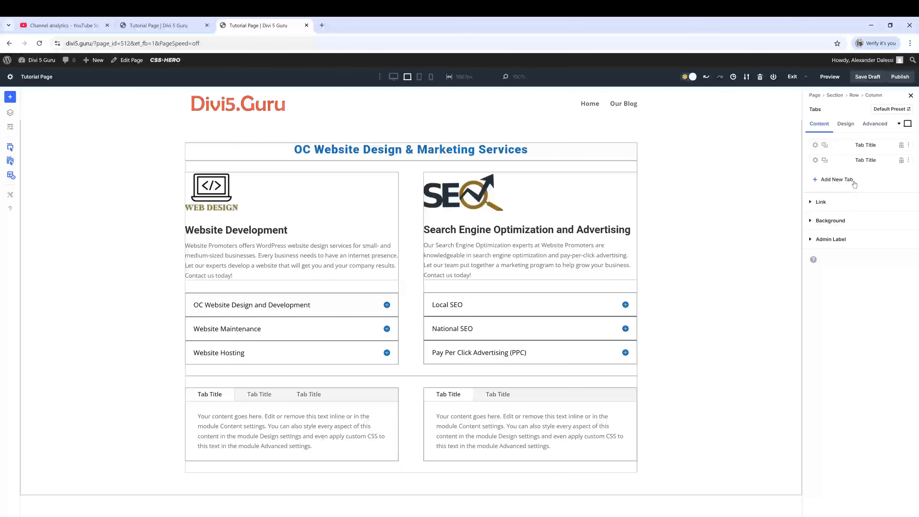
pyautogui.click(835, 180)
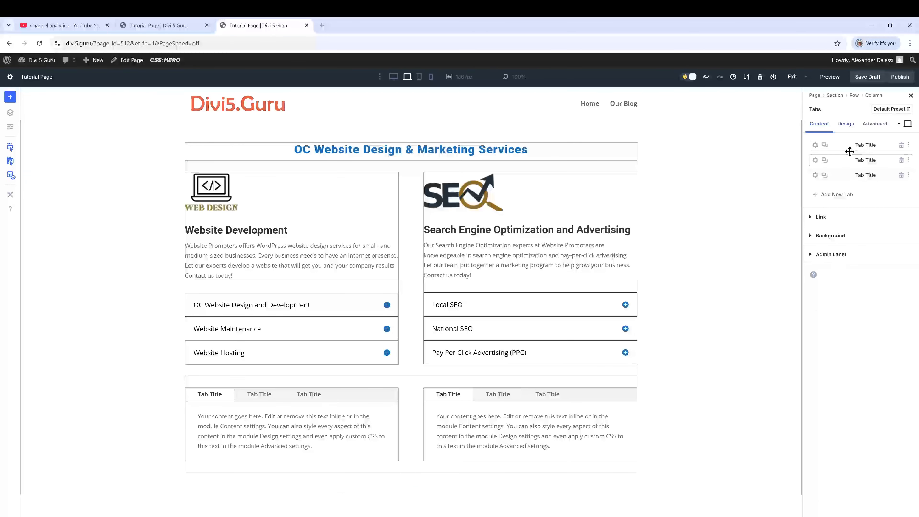
# - Title the first tab of the Website Development column's Tabs module "OC Website Design and Development"
pyautogui.click(845, 124)
pyautogui.click(821, 125)
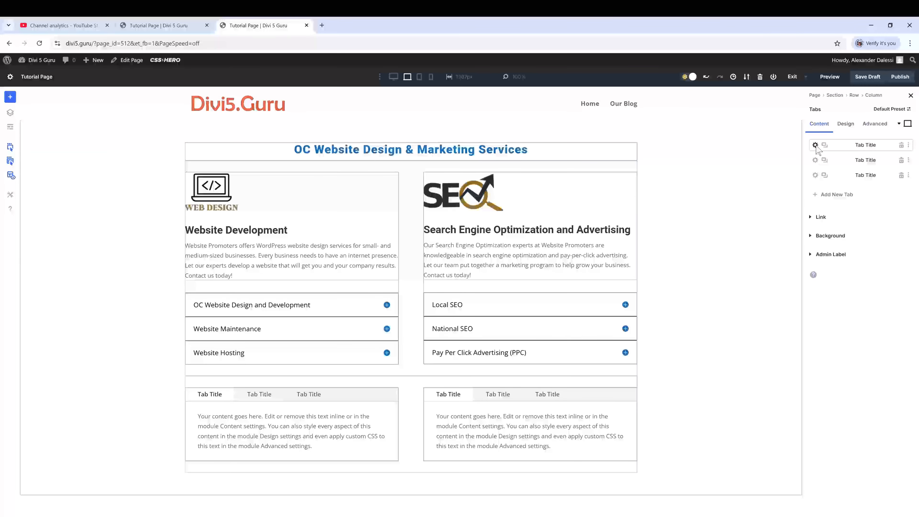
pyautogui.click(815, 145)
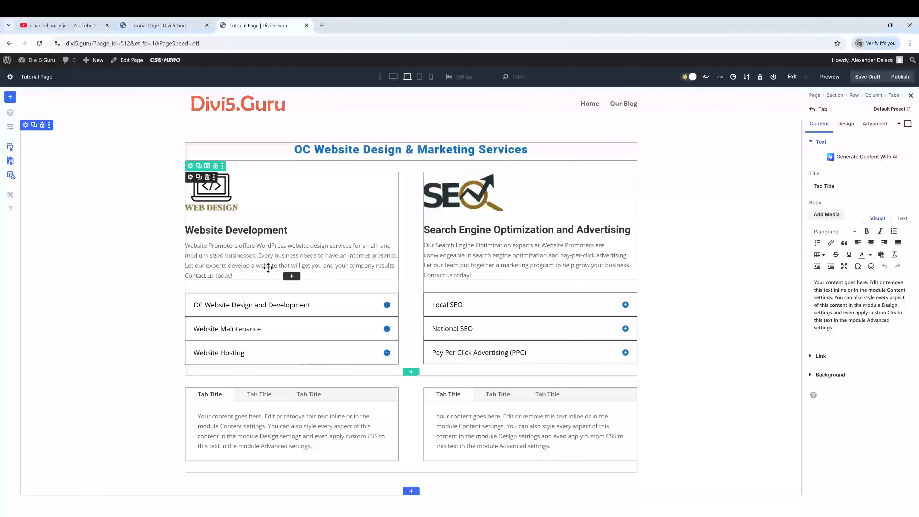
pyautogui.tripleClick(832, 185)
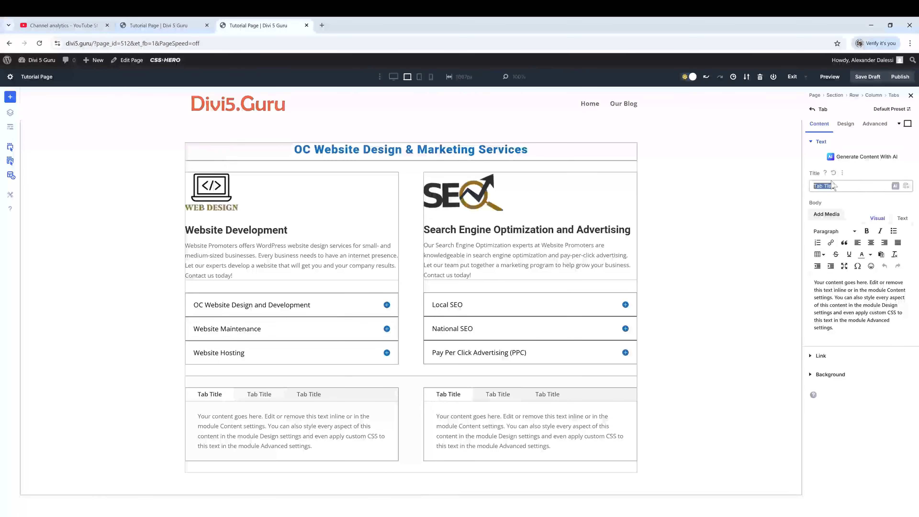
pyautogui.write('OC Web')
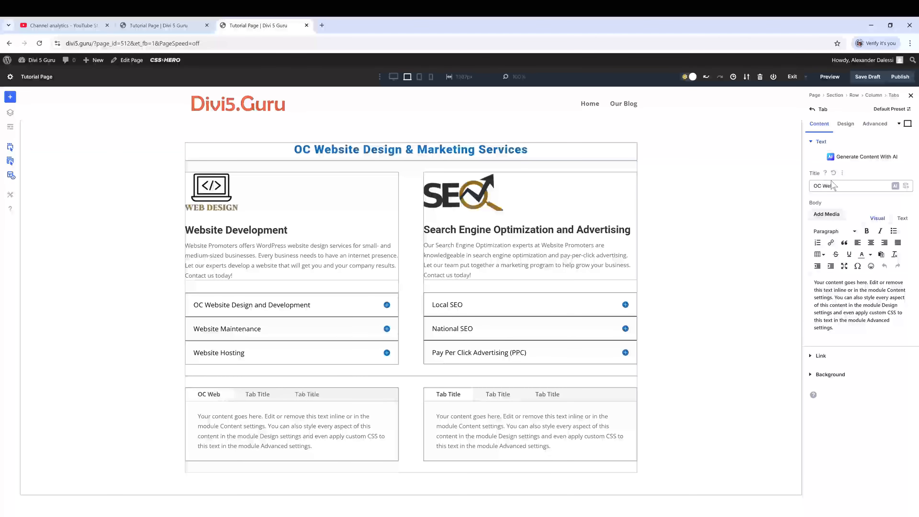
pyautogui.write('site')
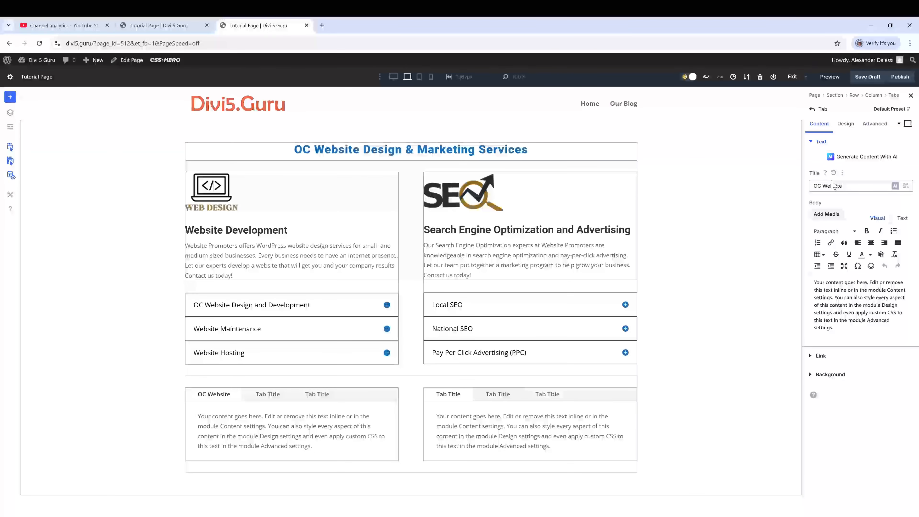
pyautogui.write(' Design and Develop')
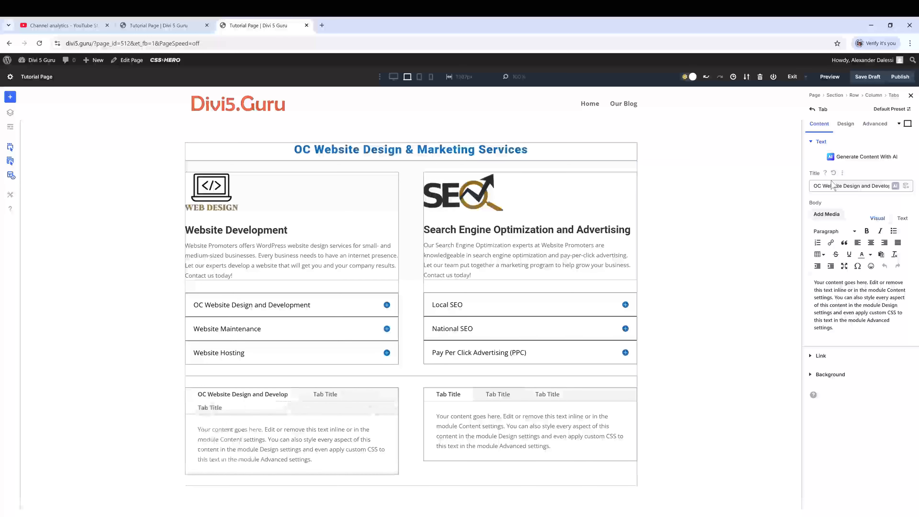
pyautogui.write('ment')
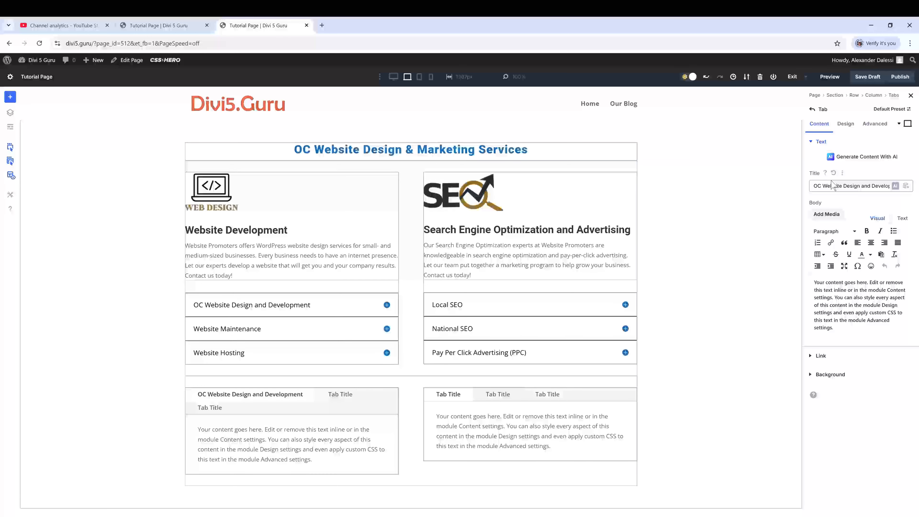
# - Copy the OC Website Design and Development toggle's text and paste it over that toggle's own content
pyautogui.click(388, 306)
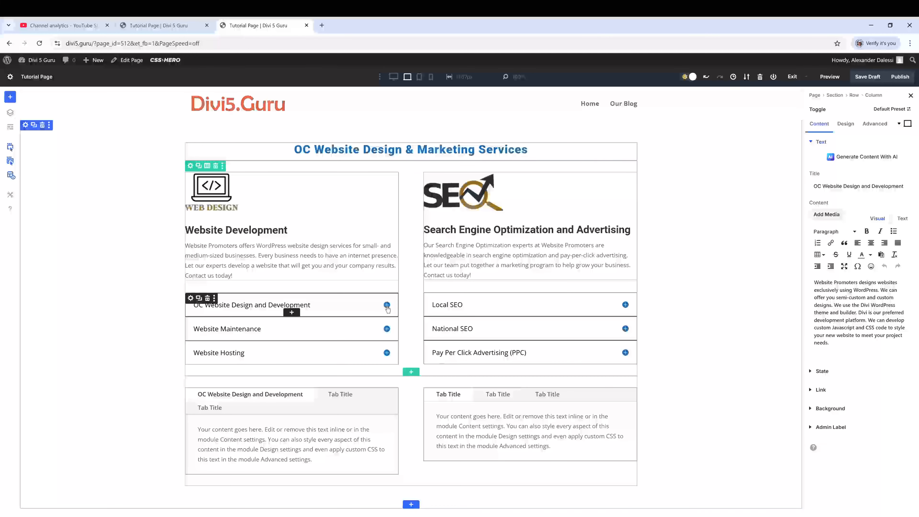
pyautogui.click(387, 305)
pyautogui.moveTo(191, 321); pyautogui.dragTo(306, 360)
pyautogui.hotkey('ctrl', 'c')
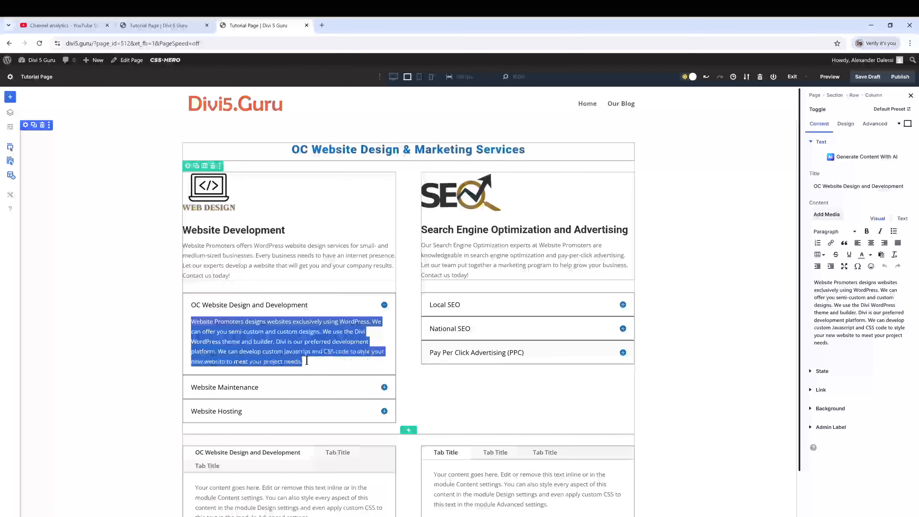
pyautogui.moveTo(829, 342); pyautogui.dragTo(802, 283)
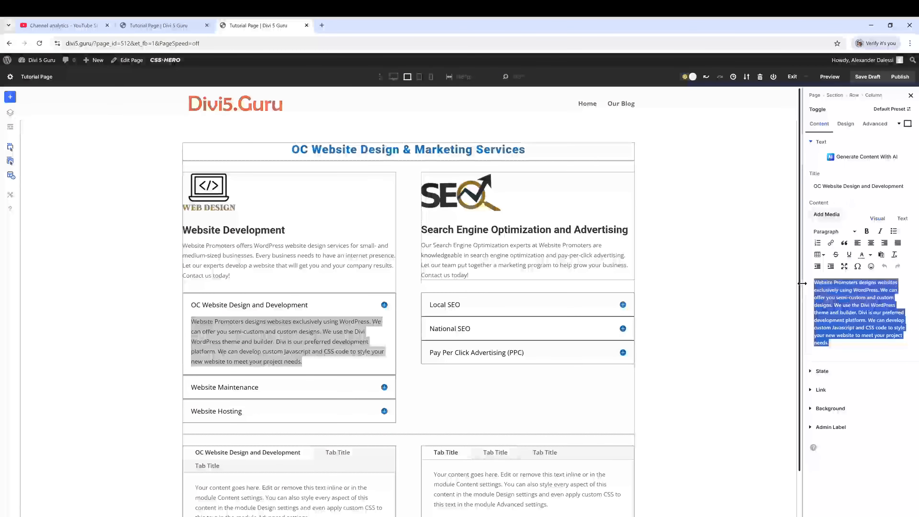
pyautogui.hotkey('ctrl', 'v')
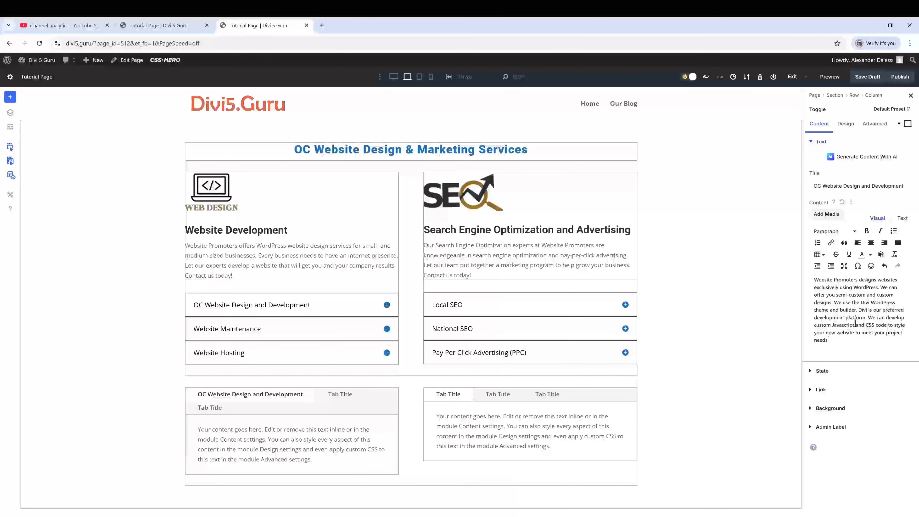
pyautogui.press('BackSpace')
pyautogui.write('S')
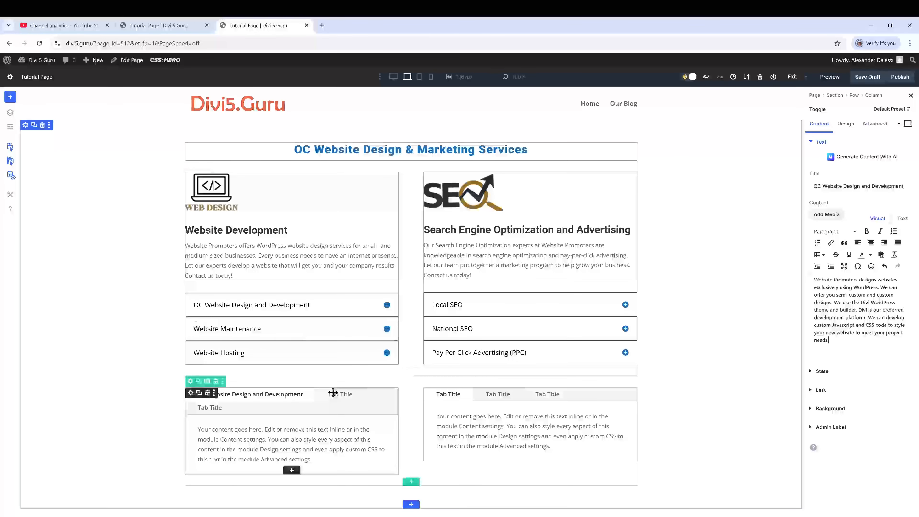
# - Title the second tab of the Website Development column's Tabs module "Website Maintenance"
pyautogui.click(340, 395)
pyautogui.click(340, 396)
pyautogui.write('Websit')
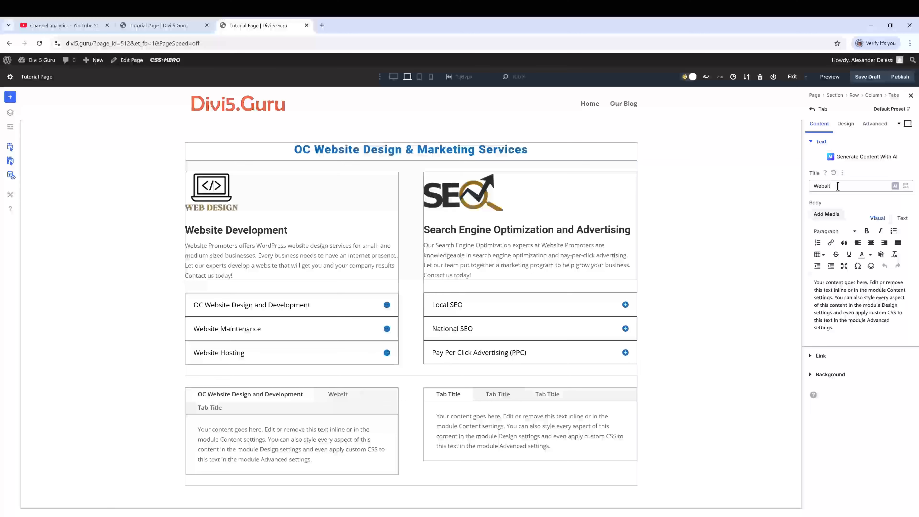
pyautogui.write('e Maintenance')
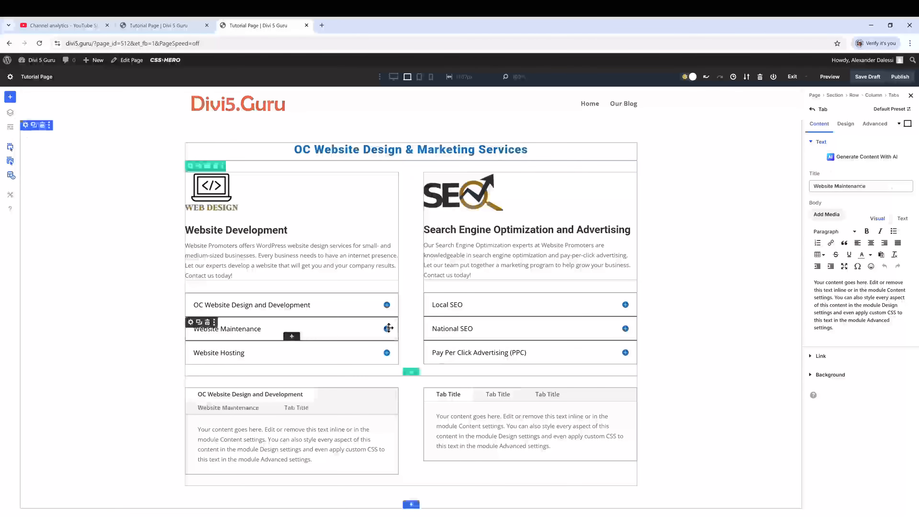
# - Copy the Website Maintenance toggle's text and paste it over that toggle's own content
pyautogui.click(379, 332)
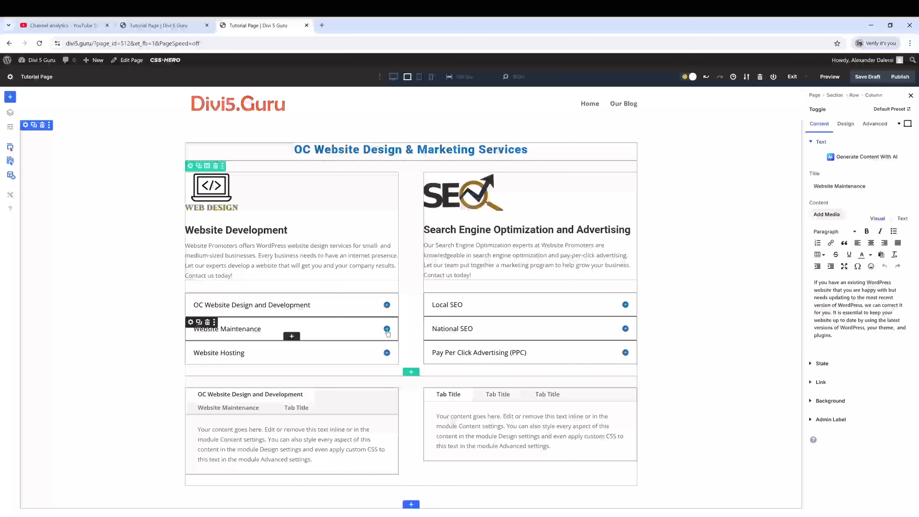
pyautogui.click(386, 329)
pyautogui.tripleClick(244, 348)
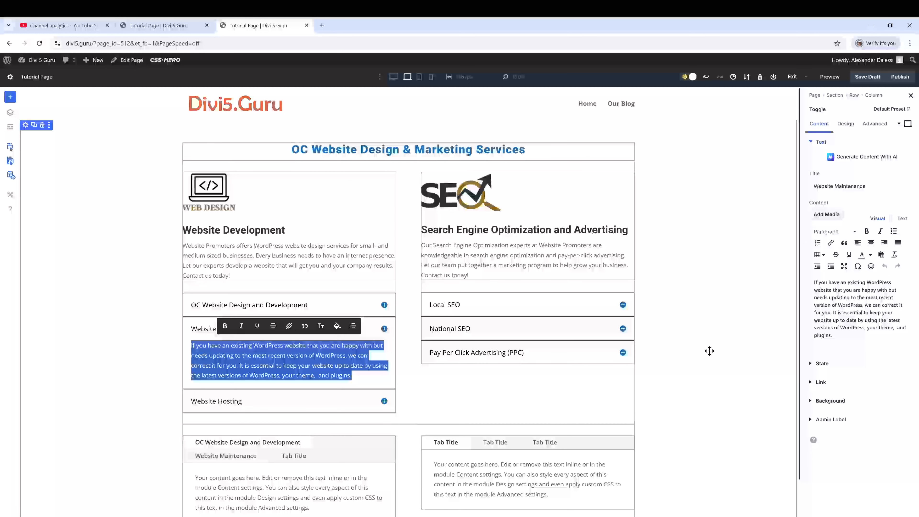
pyautogui.tripleClick(831, 304)
pyautogui.hotkey('ctrl', 'x')
pyautogui.hotkey('ctrl', 'v')
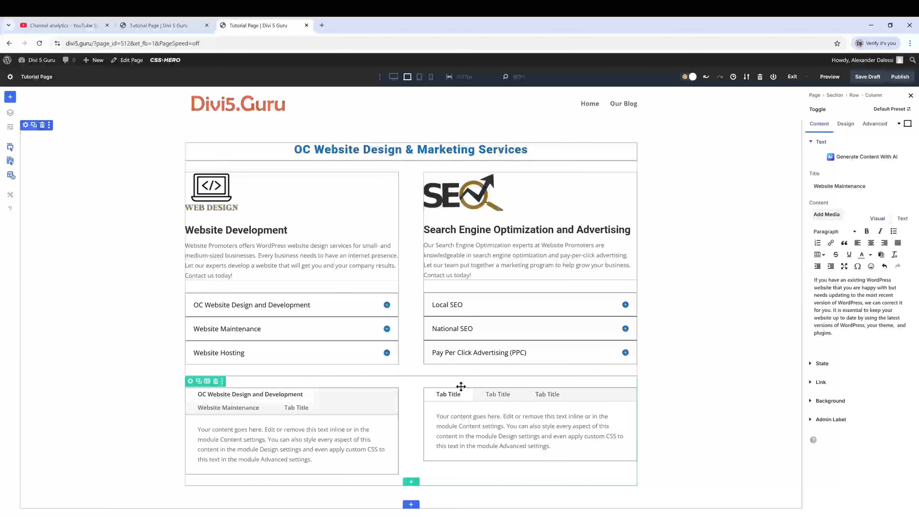
# - Title the third tab of the Website Development column's Tabs module "Website Hosting"
pyautogui.click(294, 400)
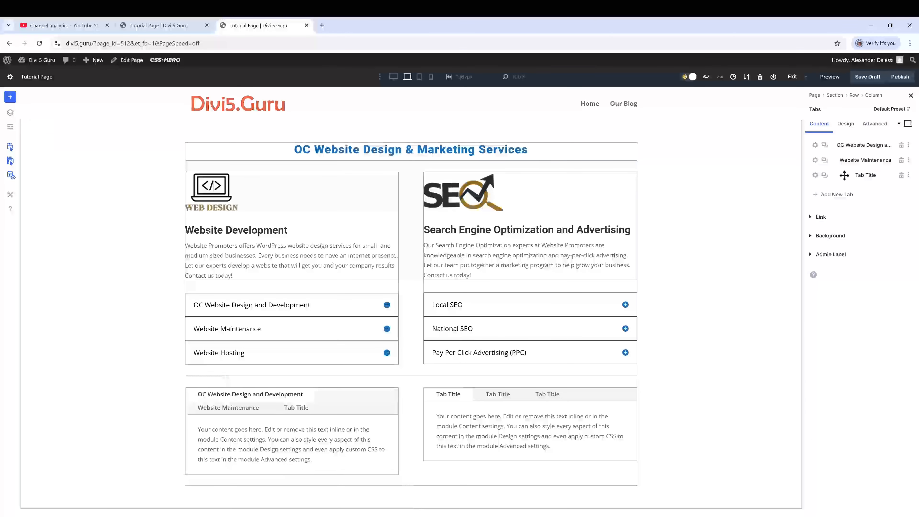
pyautogui.click(847, 198)
pyautogui.hotkey('ctrl', 'a')
pyautogui.write('Webs')
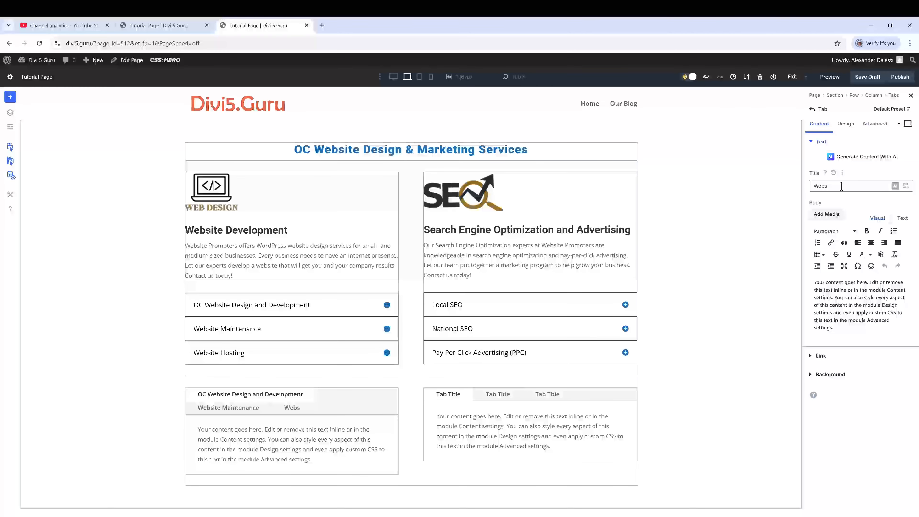
pyautogui.write('ite Hosting')
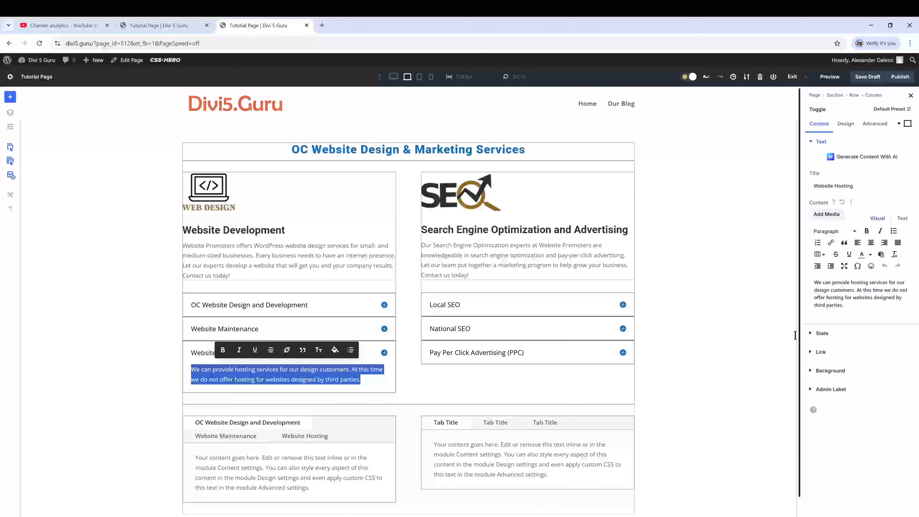
# - Replace the Website Hosting tab's placeholder body with the text of the Website Hosting toggle
pyautogui.click(361, 453)
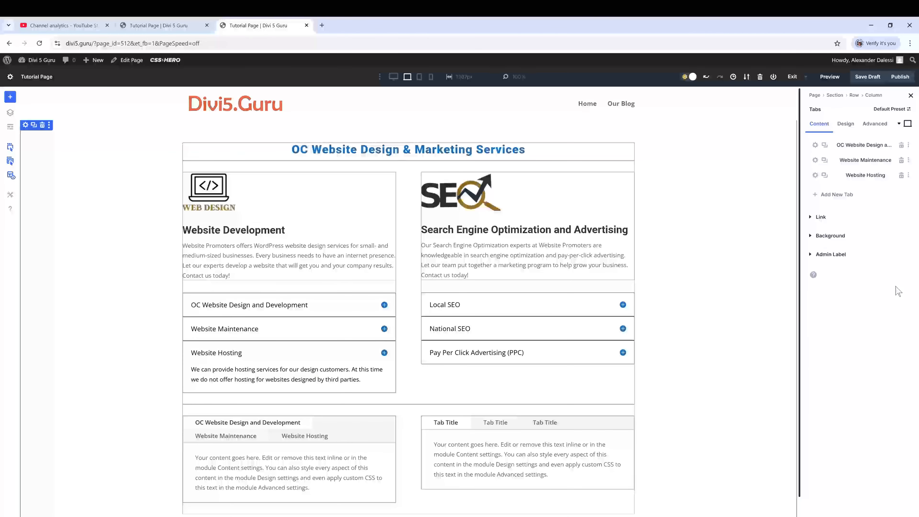
pyautogui.click(865, 175)
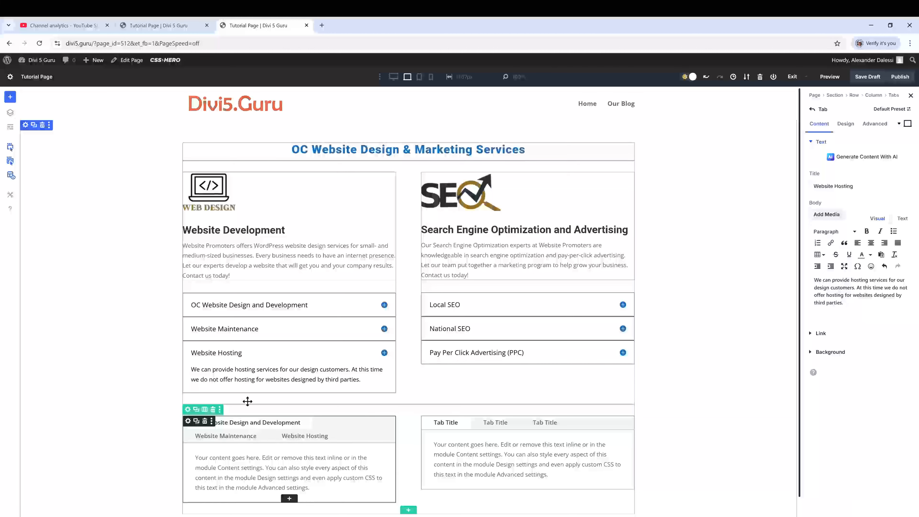
# - Title the first two tabs of the second column's Tabs module "Local SEO" and "National SEO"
pyautogui.click(562, 445)
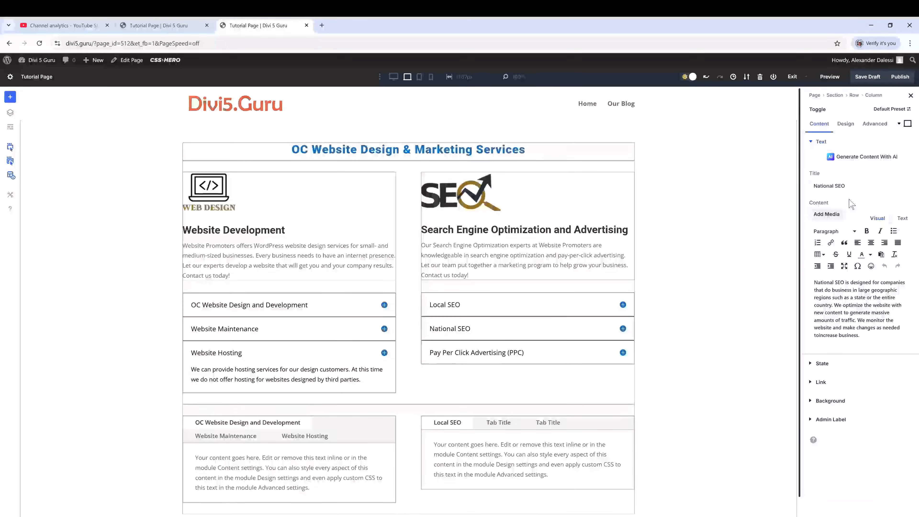
pyautogui.click(503, 425)
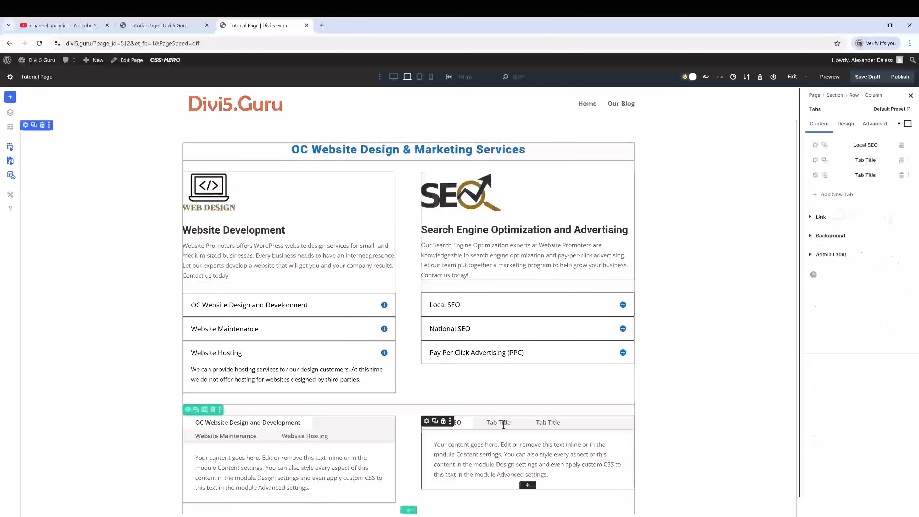
pyautogui.click(814, 160)
pyautogui.click(858, 186)
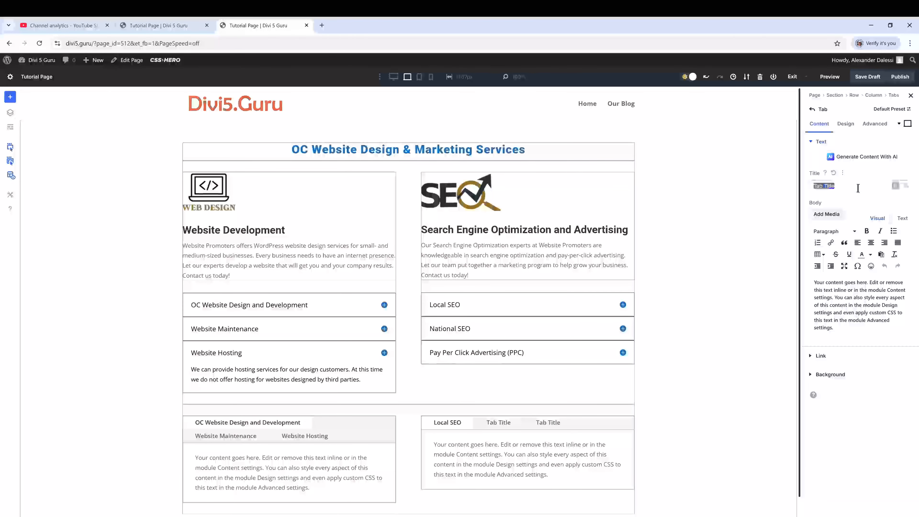
pyautogui.hotkey('ctrl', 'a')
pyautogui.write('National ')
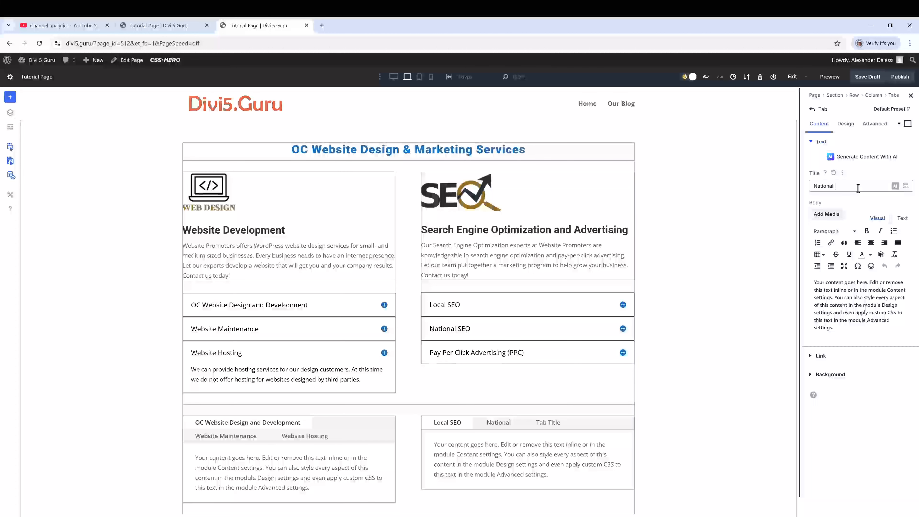
pyautogui.write('SEO')
# - Title the third tab of the second column's Tabs module "Pay Per Click Advertising(PPC)"
pyautogui.write('Pay')
pyautogui.write(' Per Click Ad')
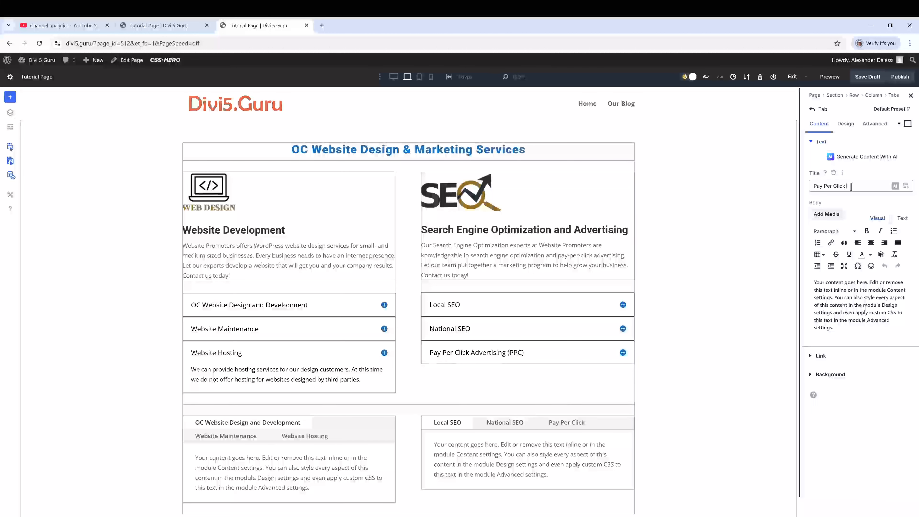
pyautogui.write('vertising(PPC)')
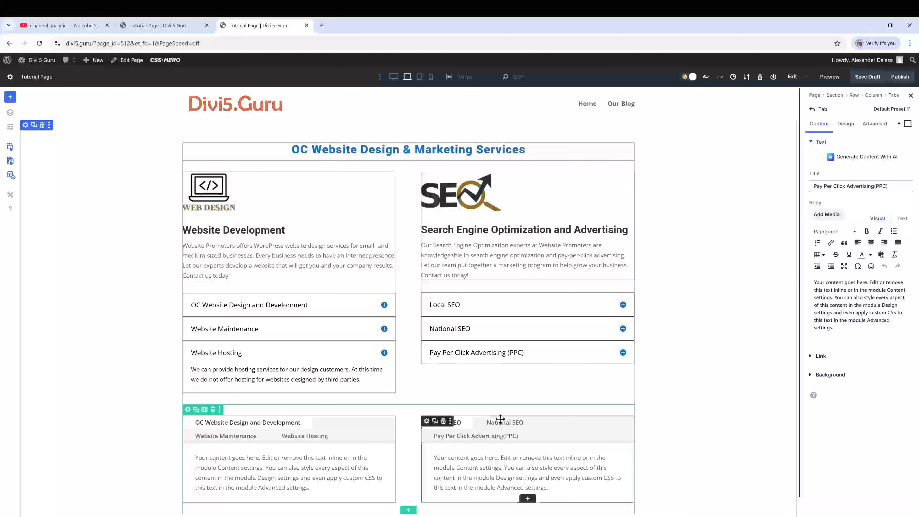
# - Replace the placeholder bodies of the SEO and advertising tabs with the text of the matching toggles
pyautogui.click(622, 305)
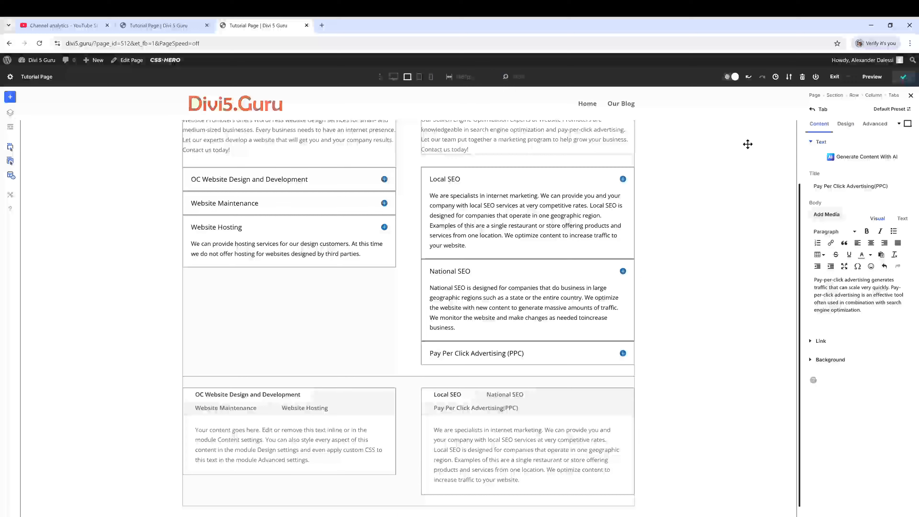
# - Check the previewed page by switching between the tabs in both Tabs modules
pyautogui.scroll(-1, 735, 188)
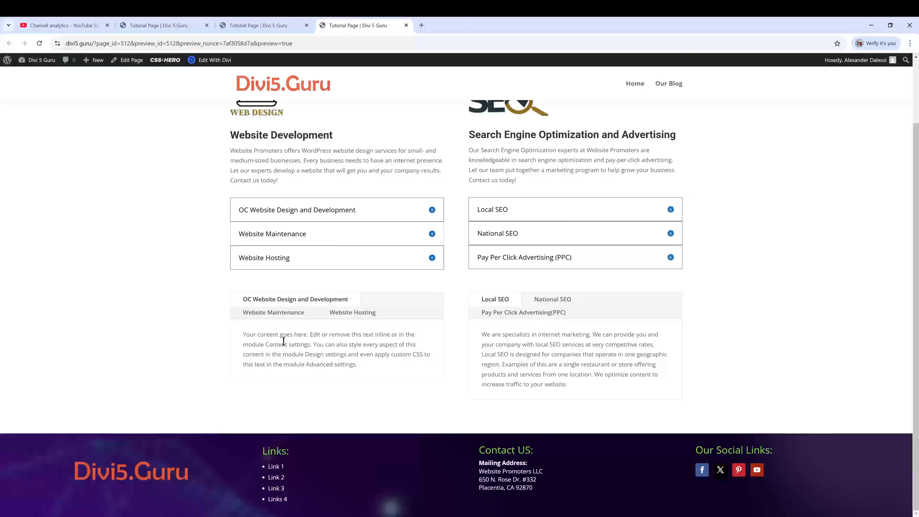
pyautogui.click(281, 314)
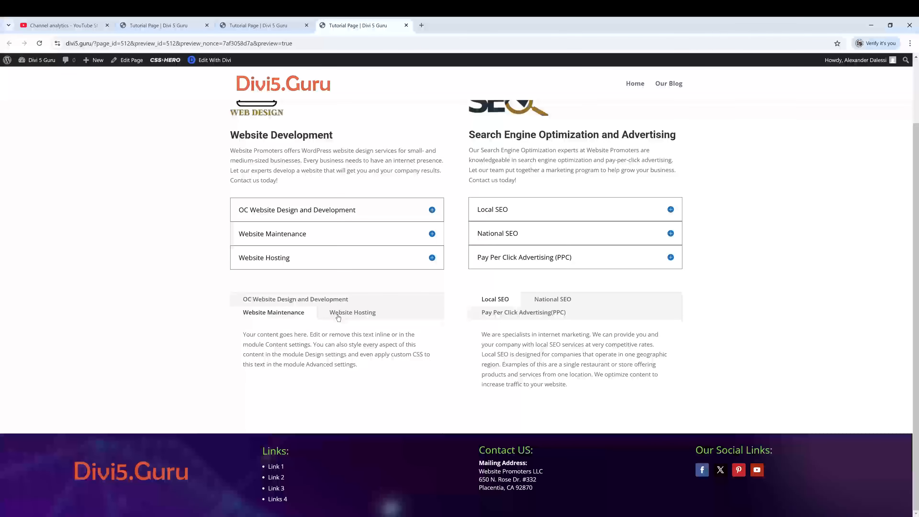
pyautogui.click(339, 317)
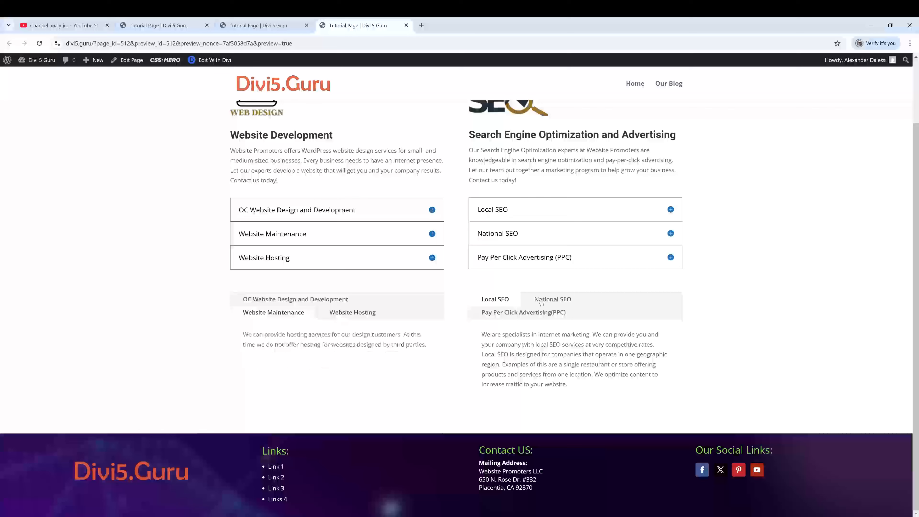
pyautogui.scroll(1, 540, 301)
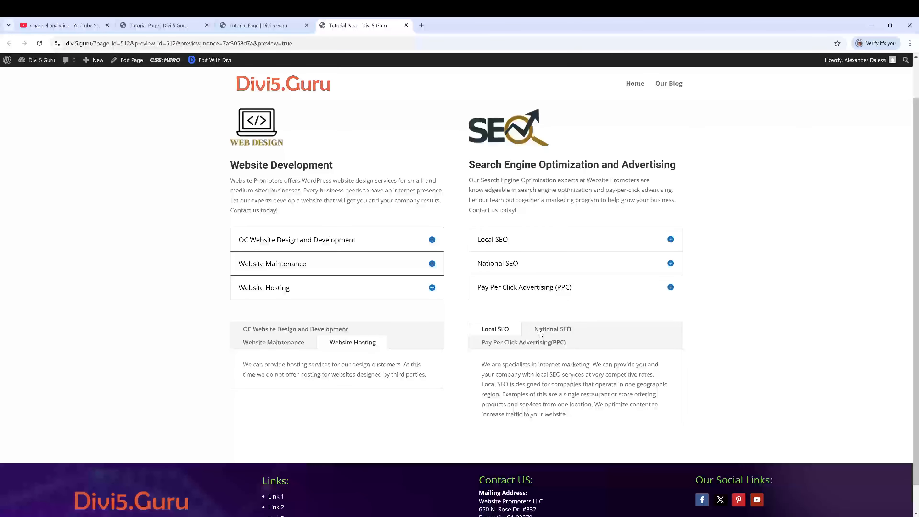
pyautogui.click(533, 342)
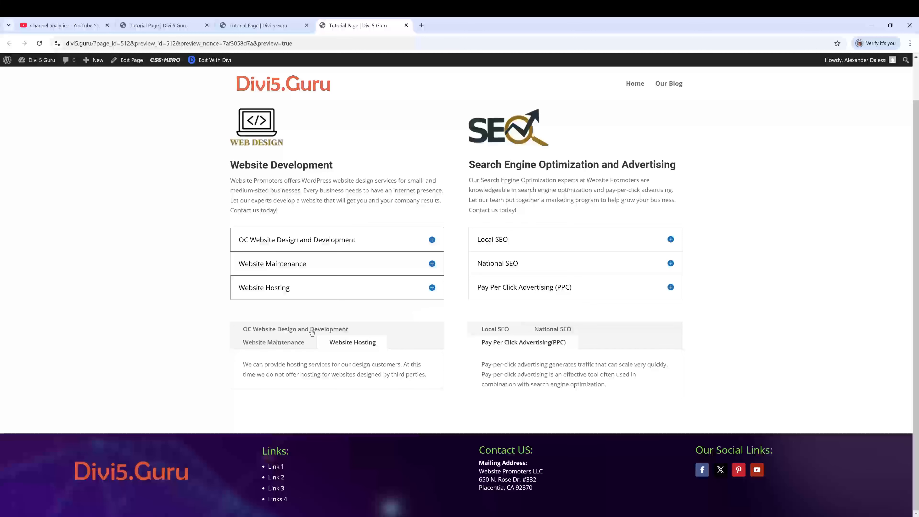
# - Reopen the page in the Divi builder and correct "Javascript" to "JavaScript" in the OC Website Design and Development toggle
pyautogui.click(213, 62)
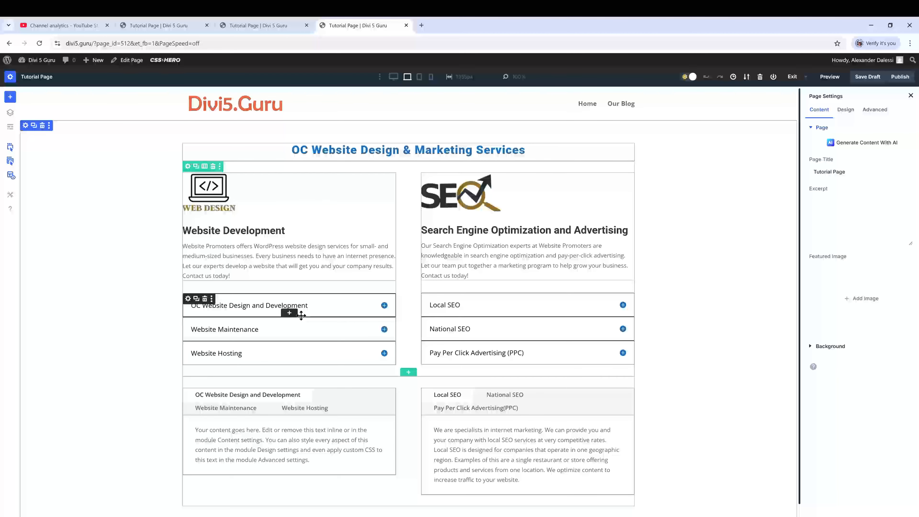
pyautogui.click(301, 315)
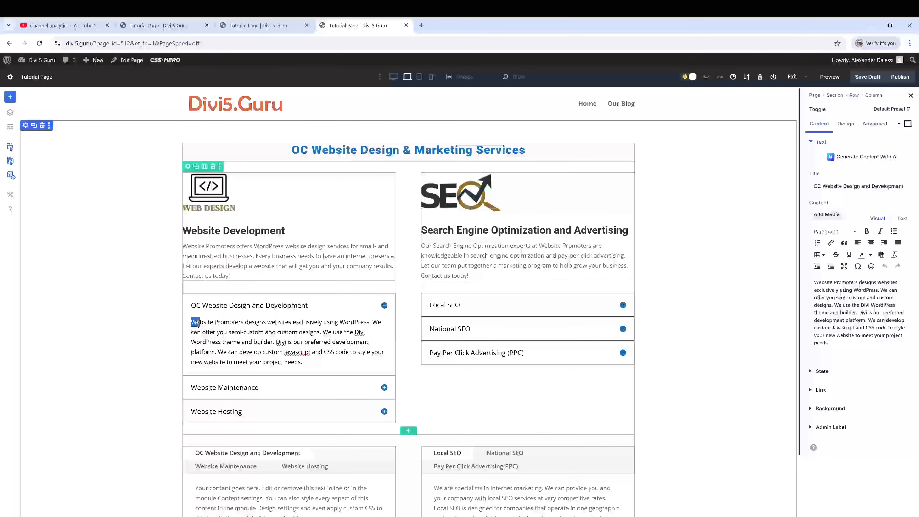
pyautogui.moveTo(198, 323); pyautogui.dragTo(330, 361)
pyautogui.click(310, 349)
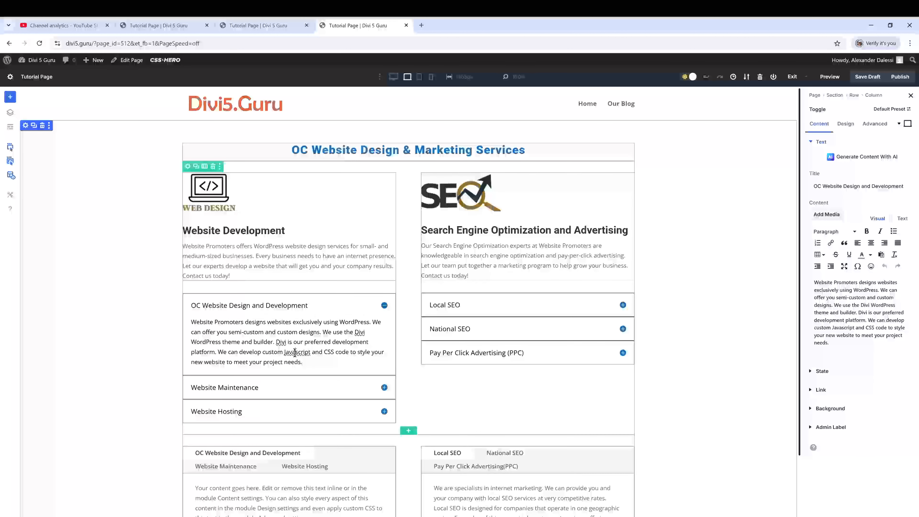
pyautogui.click(296, 351)
pyautogui.press('BackSpace')
pyautogui.write('S')
# - Copy the full text of the OC Website Design and Development toggle
pyautogui.moveTo(302, 362); pyautogui.dragTo(193, 323)
pyautogui.click(193, 322)
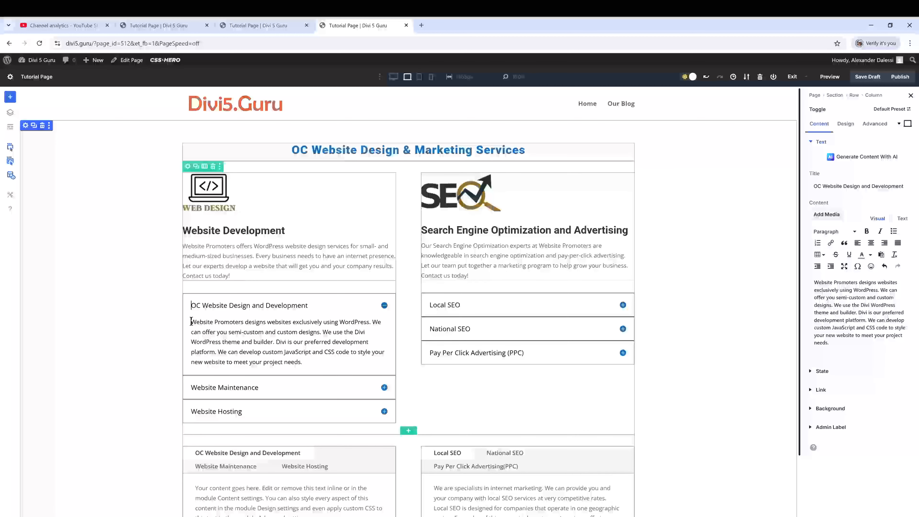
pyautogui.moveTo(191, 321); pyautogui.dragTo(302, 362)
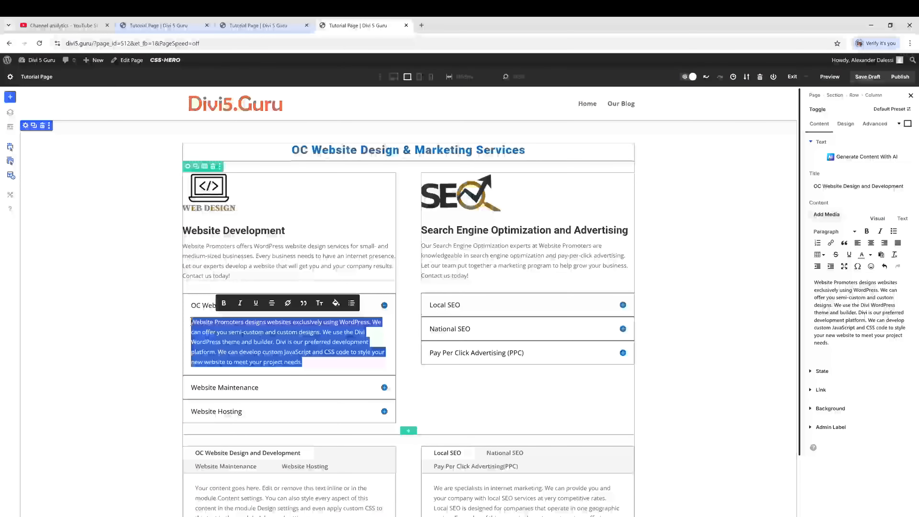
pyautogui.scroll(-2, 285, 402)
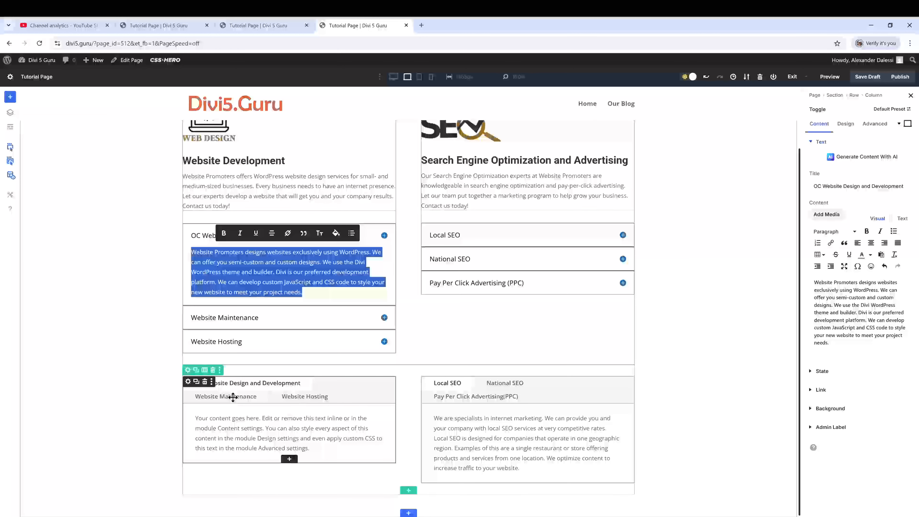
# - Replace the placeholder bodies in the first column's Tabs module with the matching toggle texts and preview the page
pyautogui.click(198, 318)
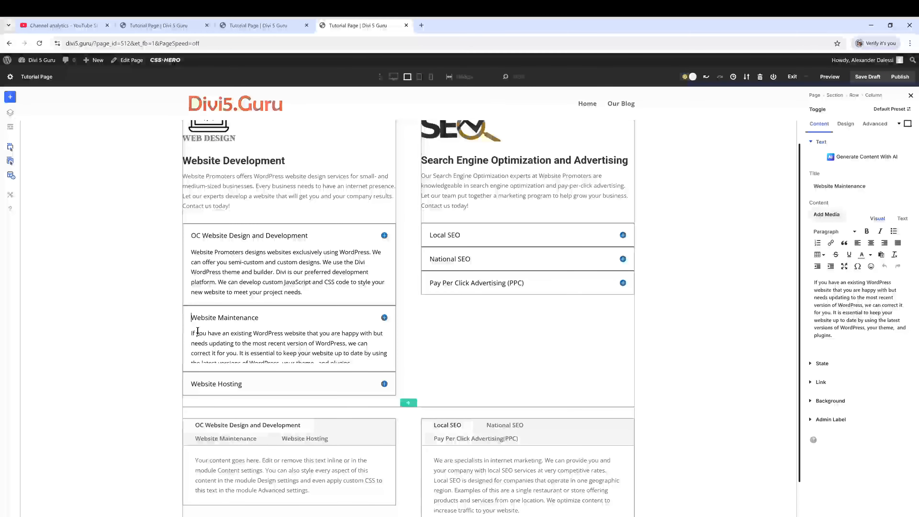
pyautogui.tripleClick(198, 332)
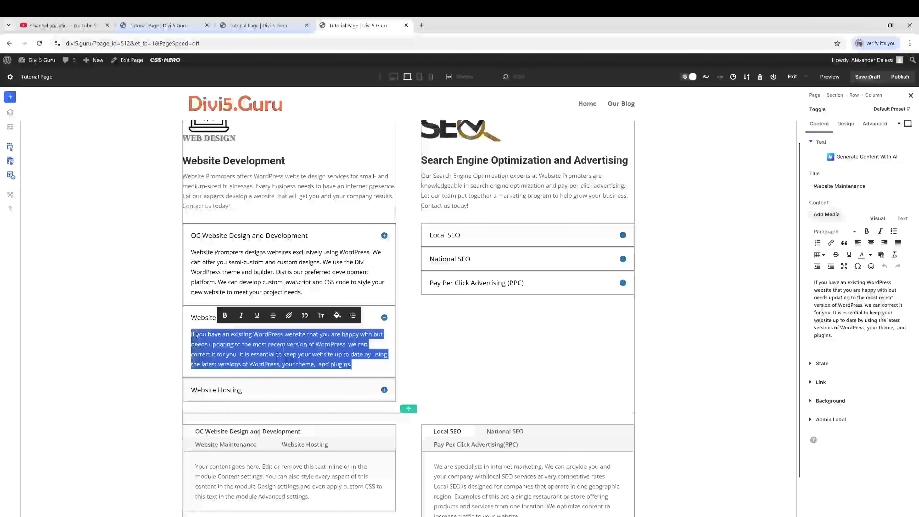
pyautogui.click(807, 288)
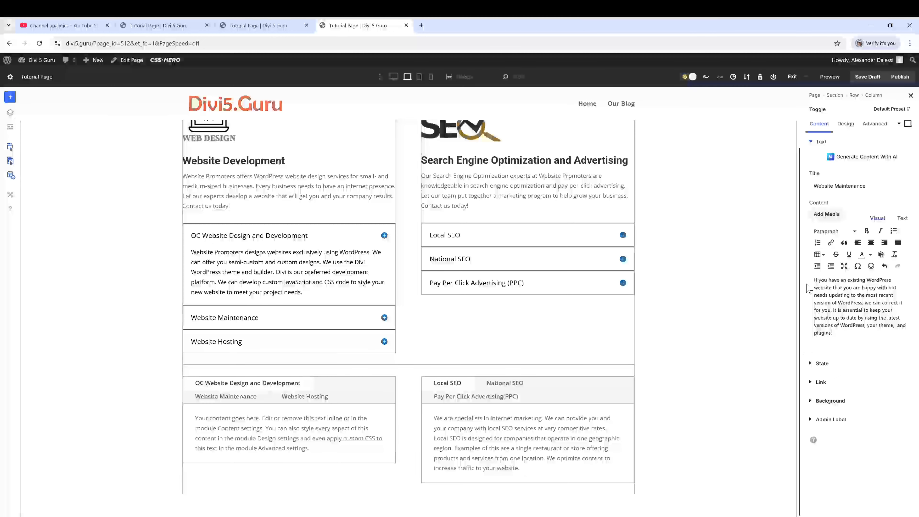
pyautogui.click(216, 341)
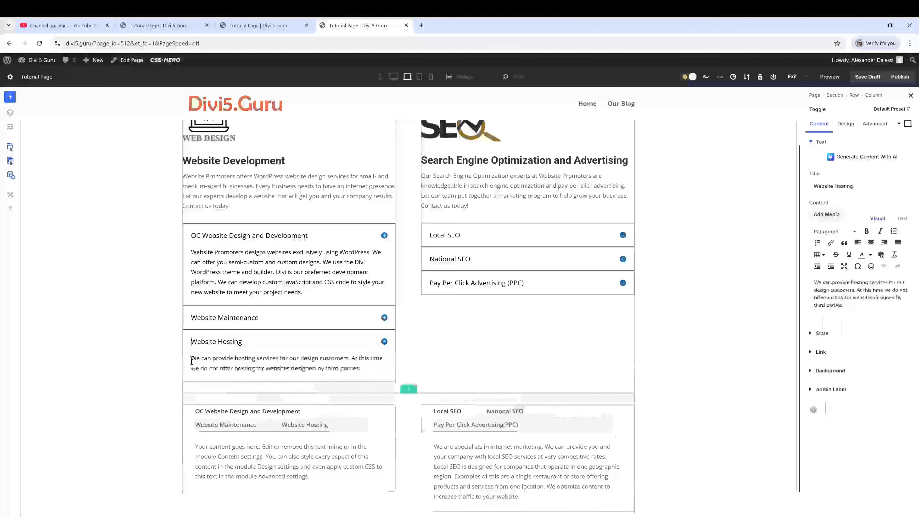
pyautogui.moveTo(191, 358); pyautogui.dragTo(361, 370)
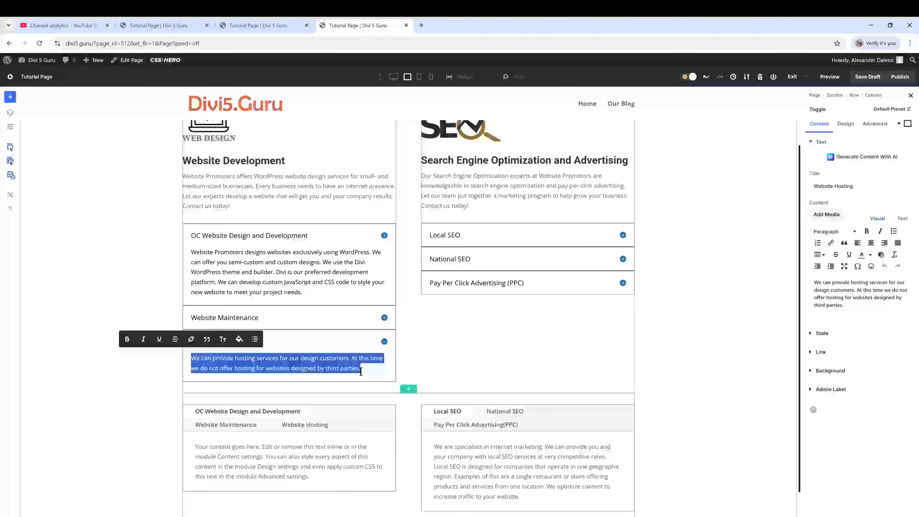
pyautogui.click(309, 425)
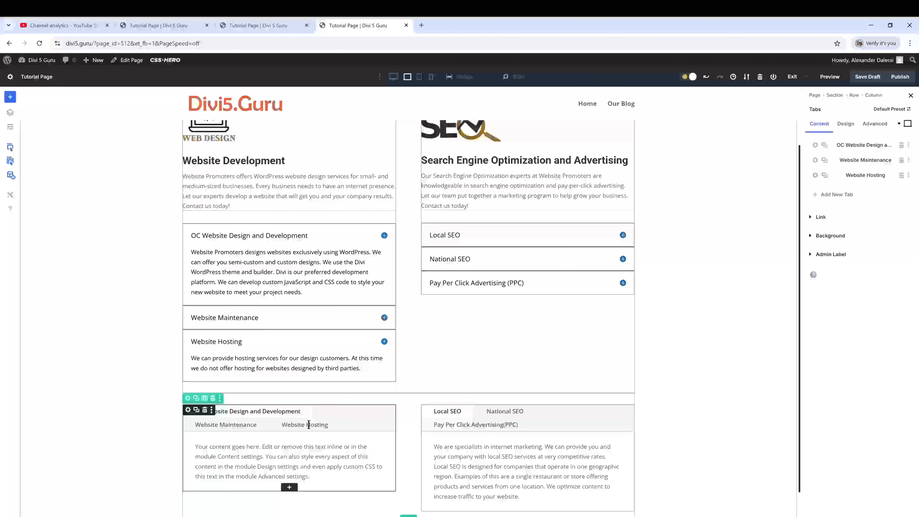
pyautogui.click(308, 425)
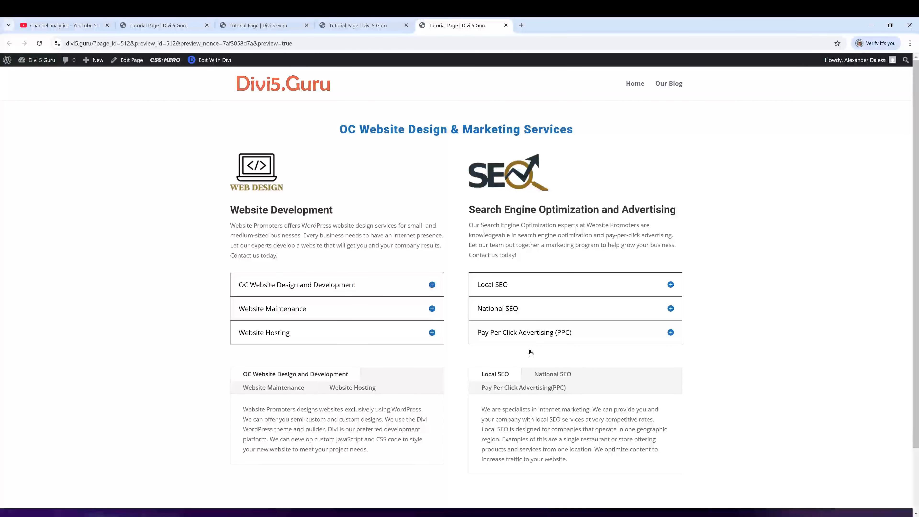
# - Return to the builder and style the first column's Tabs body text black at 16px with 1px letter spacing
pyautogui.click(215, 60)
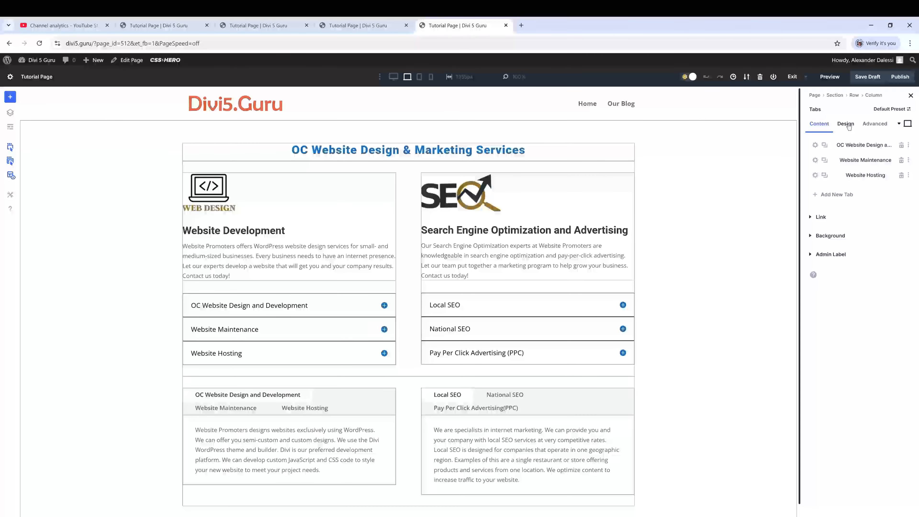
pyautogui.click(849, 126)
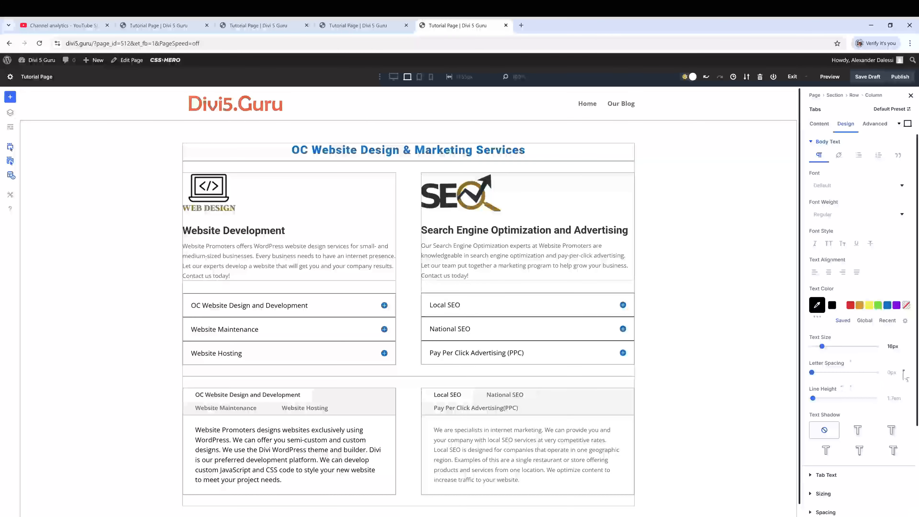
pyautogui.click(904, 372)
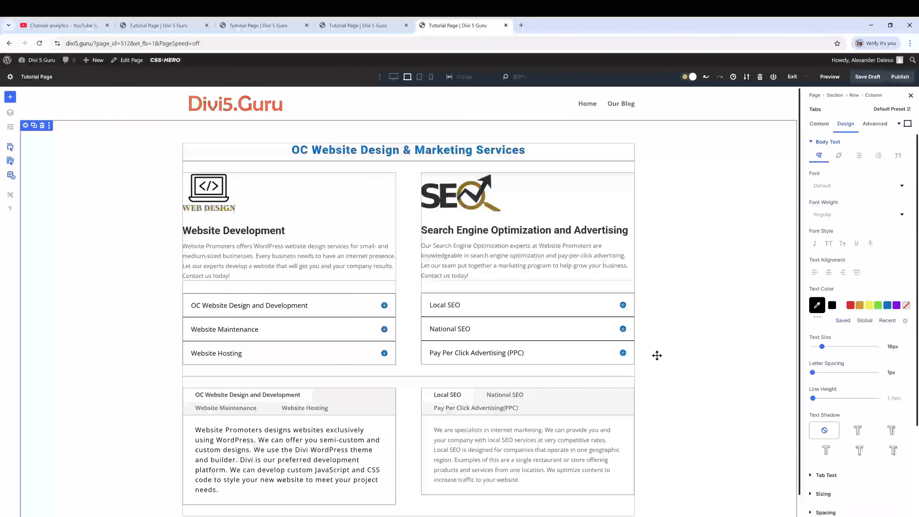
pyautogui.click(829, 142)
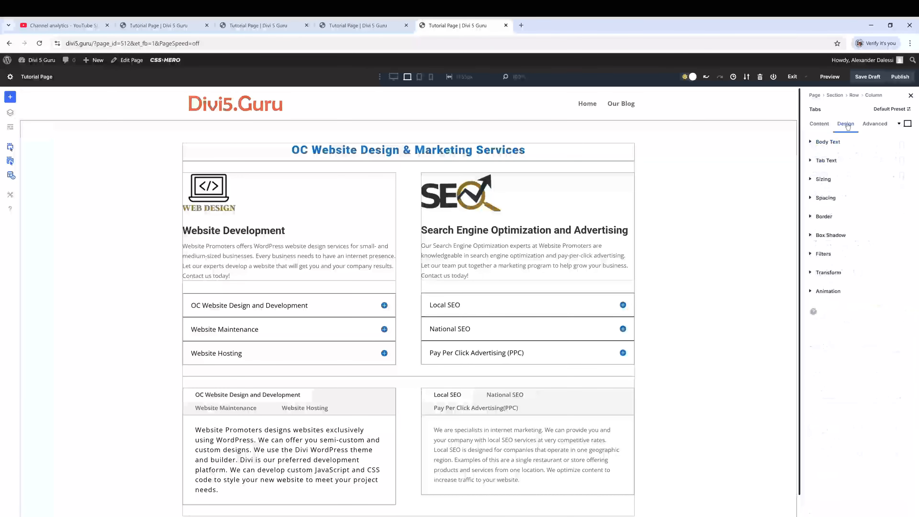
# - Match the second column's Tabs body text to the first column's styling and set the body font of both modules to Roboto
pyautogui.click(831, 147)
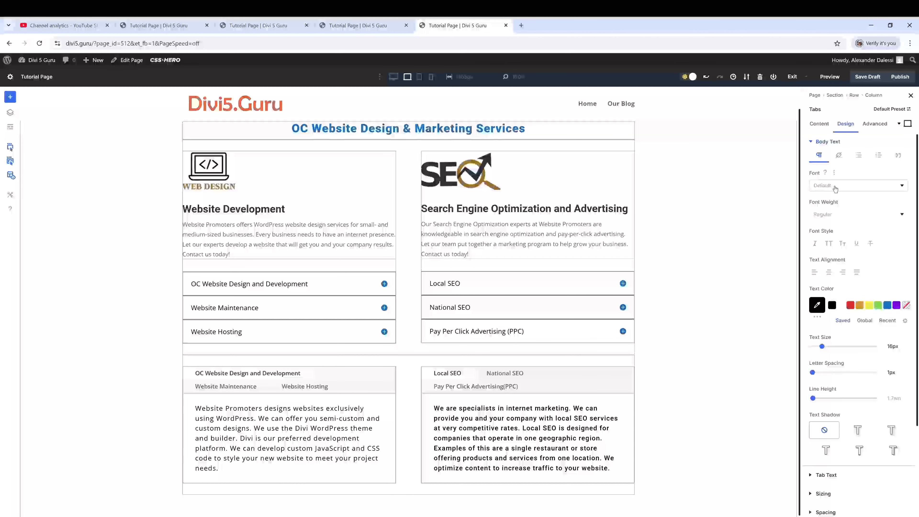
pyautogui.click(834, 186)
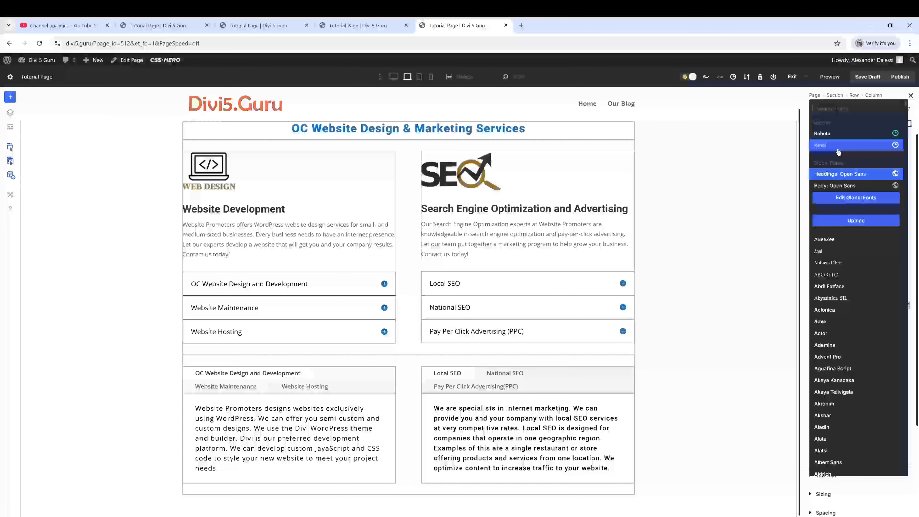
pyautogui.click(836, 134)
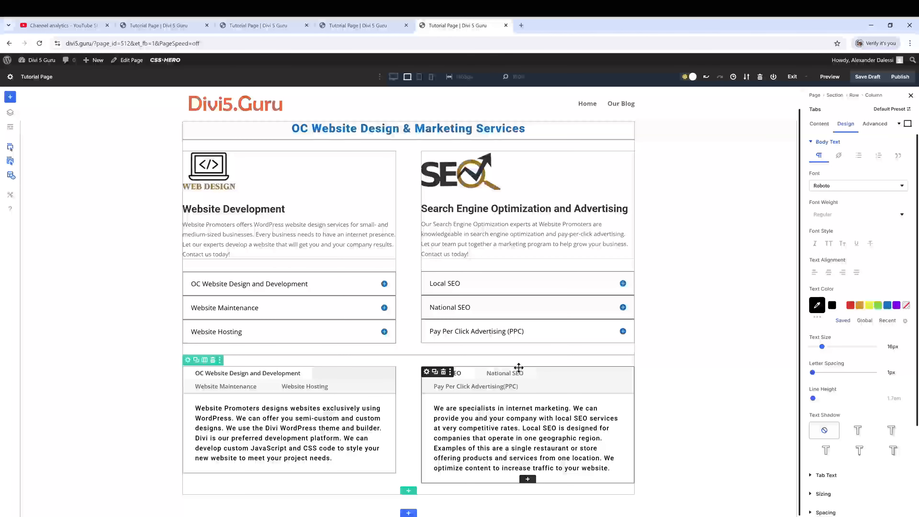
# - Set the tab titles of the first column's Tabs module to black text at 16px
pyautogui.click(826, 475)
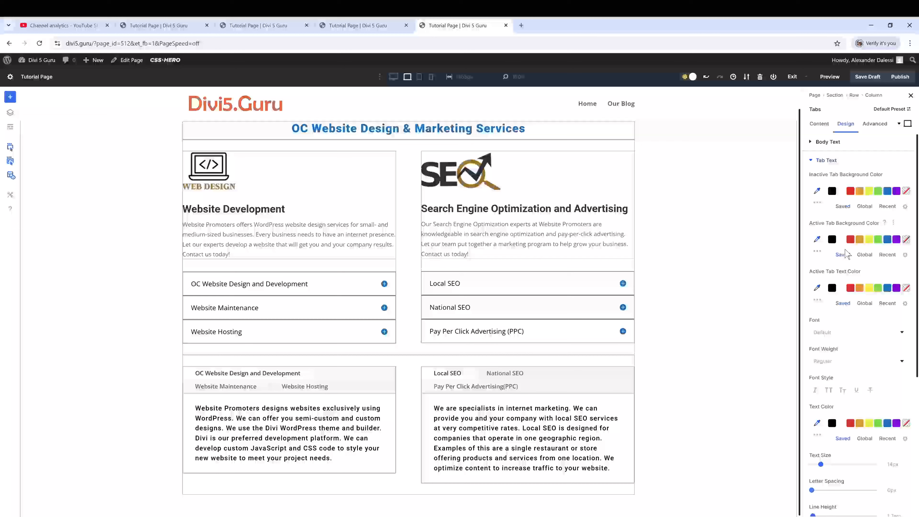
pyautogui.scroll(-2, 857, 304)
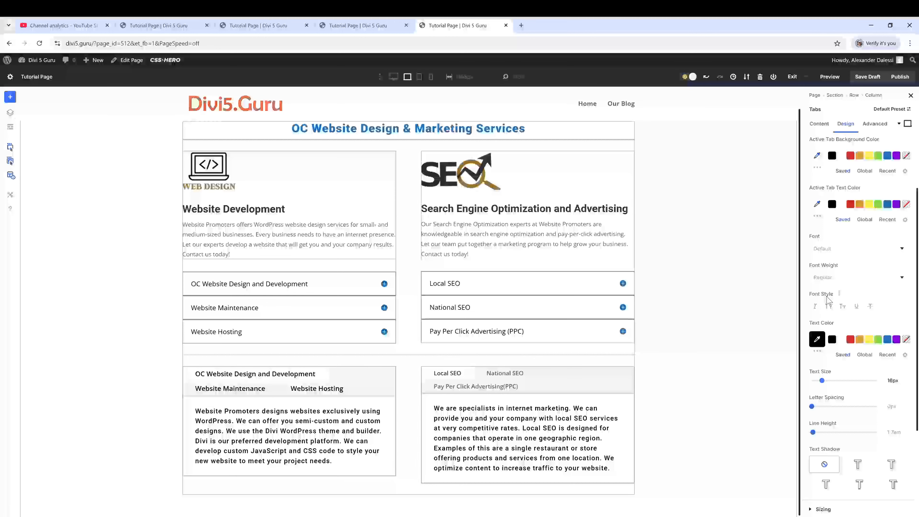
# - Try the Uppercase and Capitalize font styles on the first column's tab titles
pyautogui.click(830, 306)
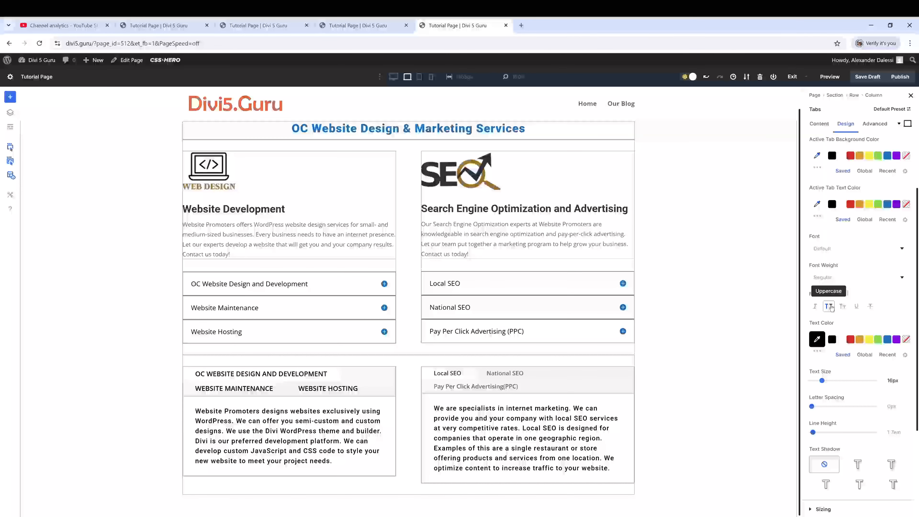
pyautogui.click(841, 308)
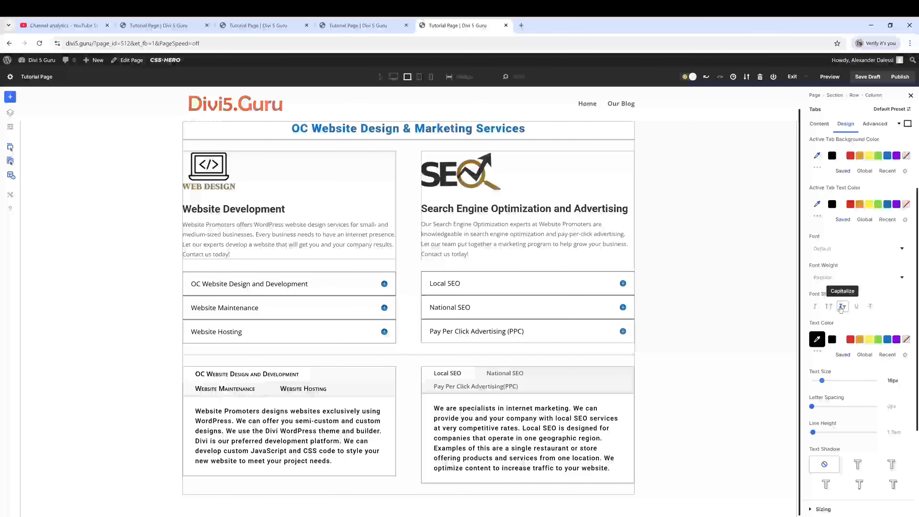
pyautogui.click(841, 308)
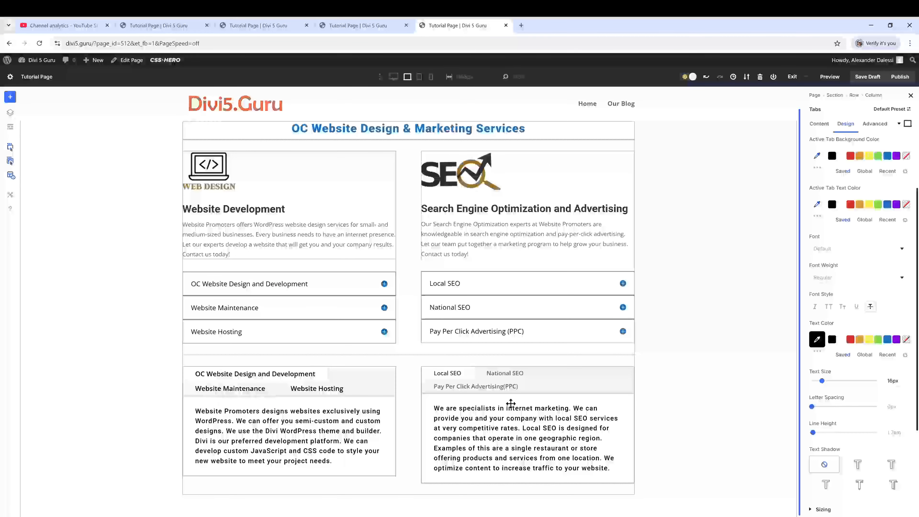
# - Set the tab titles of the second column's Tabs module to black text at 16px
pyautogui.scroll(2, 903, 465)
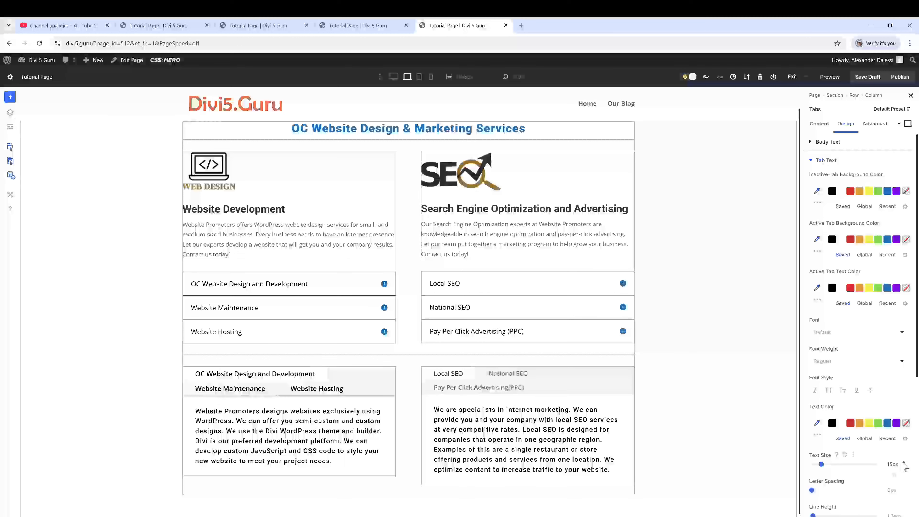
pyautogui.click(903, 463)
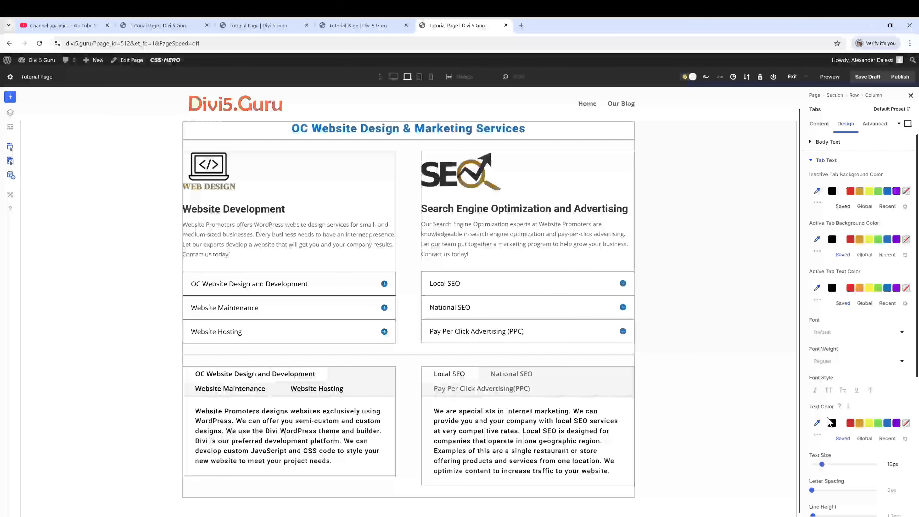
pyautogui.click(831, 422)
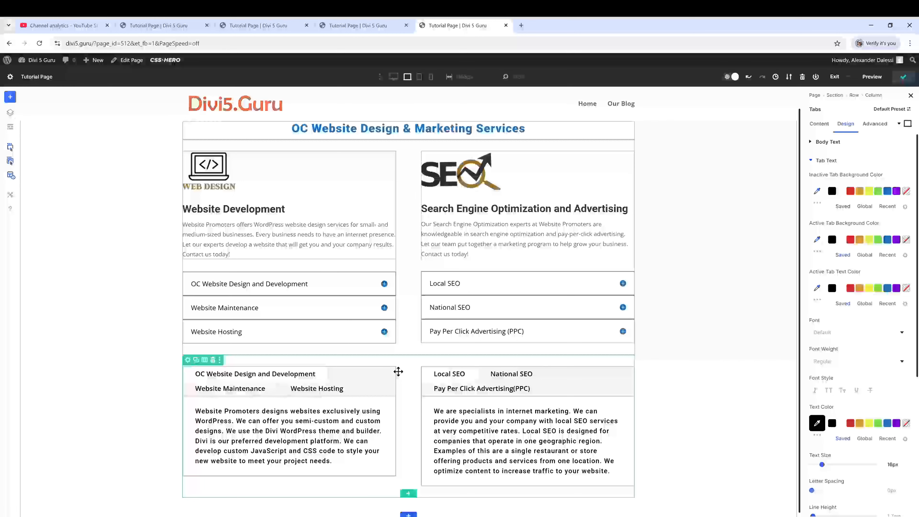
pyautogui.click(826, 161)
pyautogui.click(827, 198)
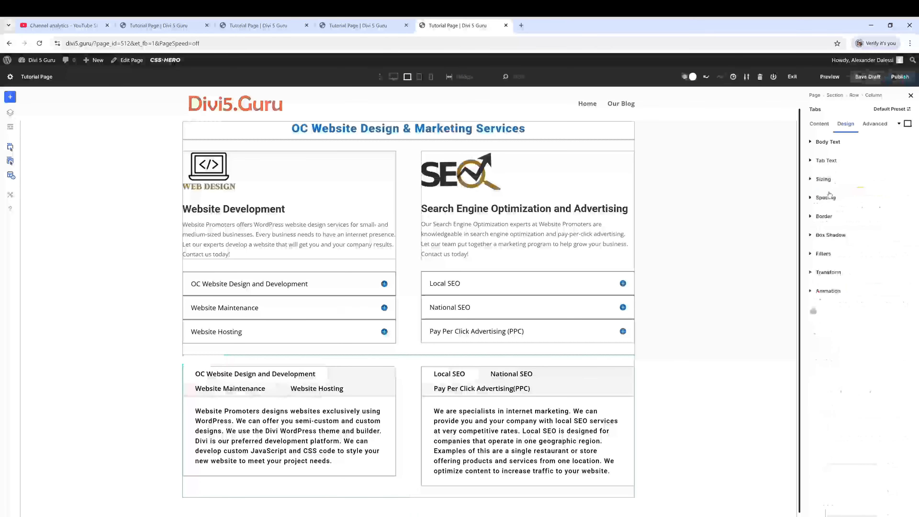
pyautogui.click(827, 197)
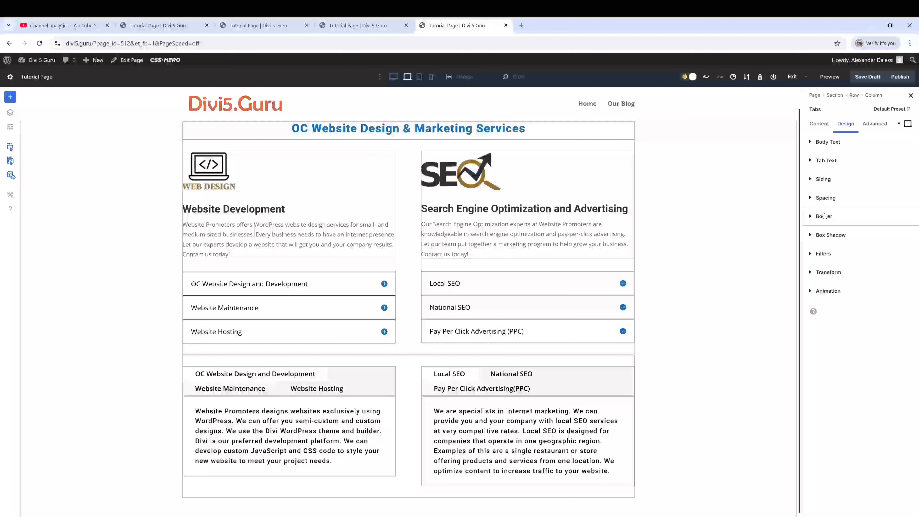
# - Give the second column's Tabs module a 2px border with 6px rounded corners
pyautogui.click(823, 216)
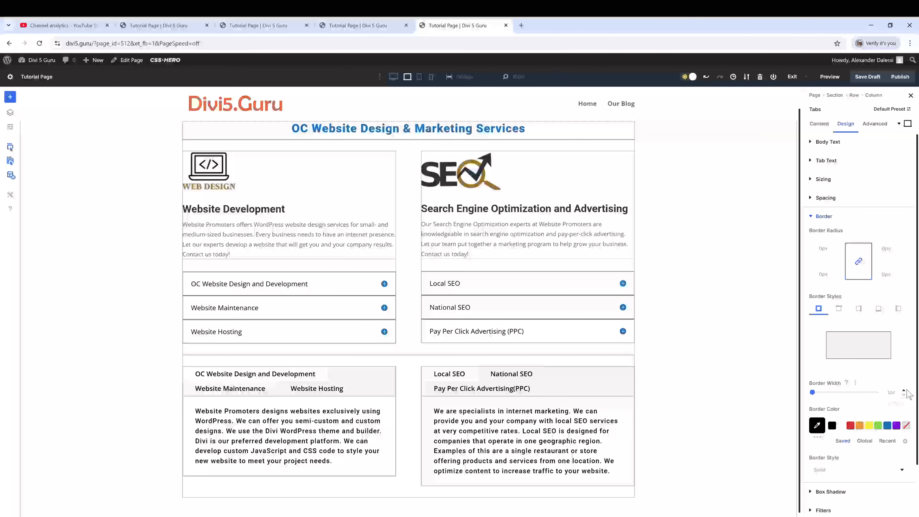
pyautogui.click(903, 390)
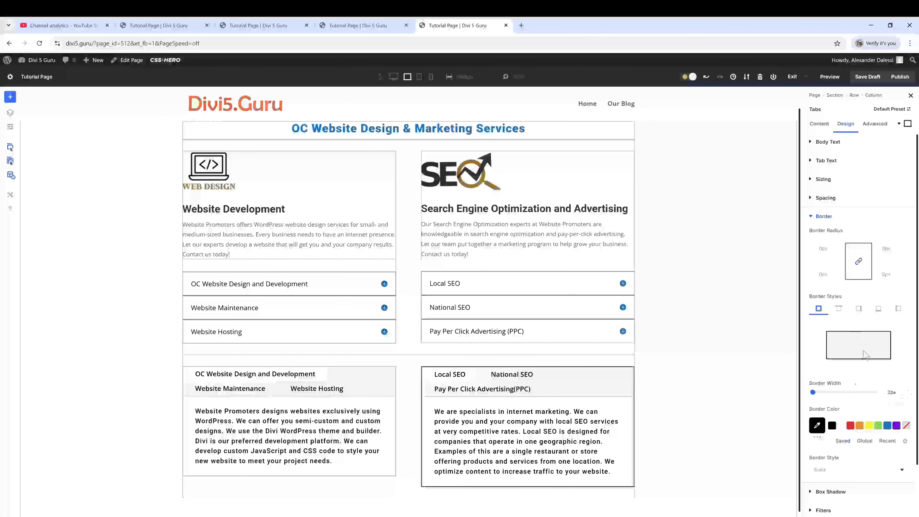
pyautogui.scroll(-2, 865, 398)
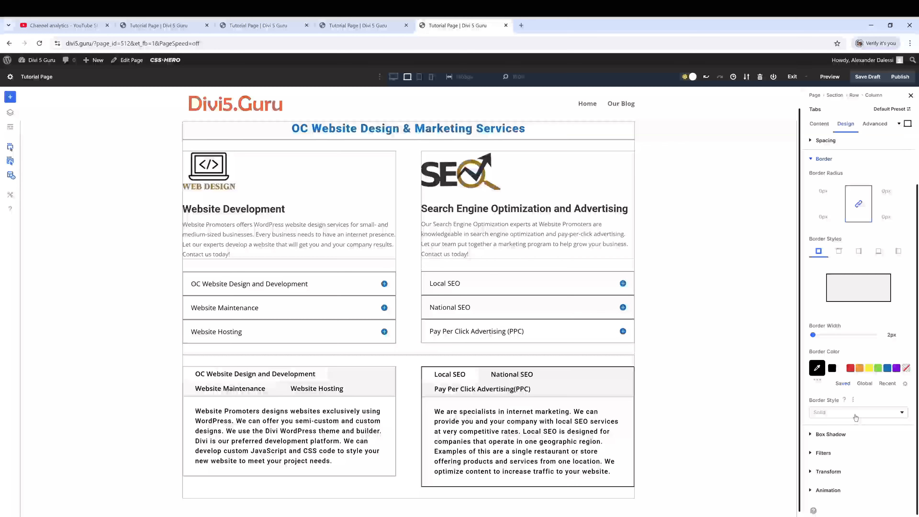
pyautogui.scroll(1, 856, 418)
pyautogui.click(836, 247)
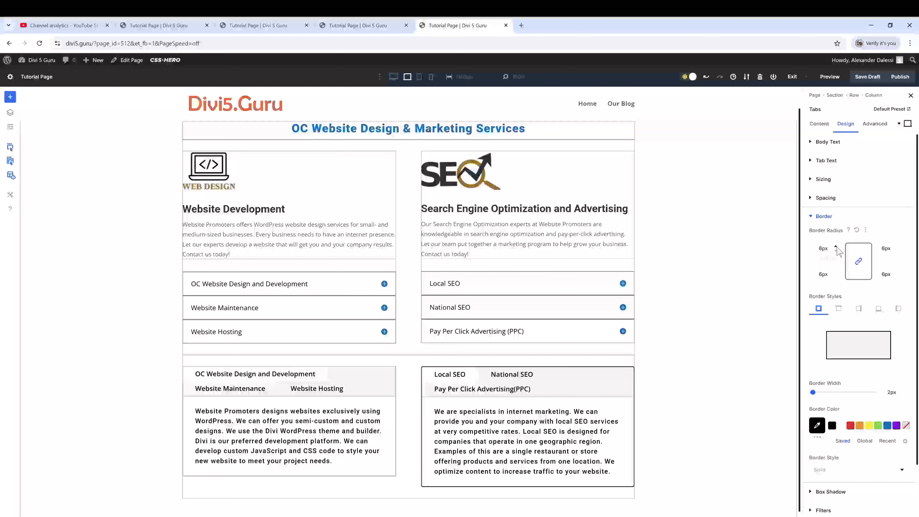
pyautogui.click(824, 217)
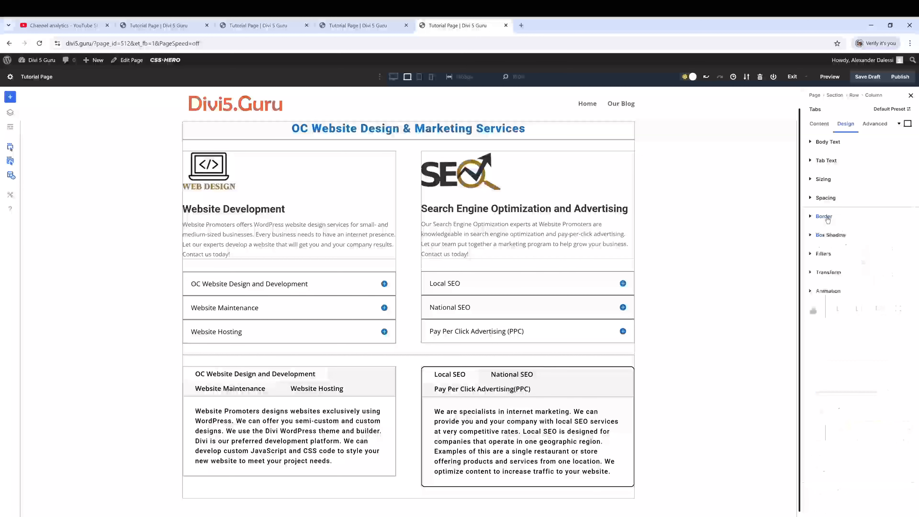
# - Compare several box shadow presets on the second column's Tabs module and apply Preset 2
pyautogui.click(828, 237)
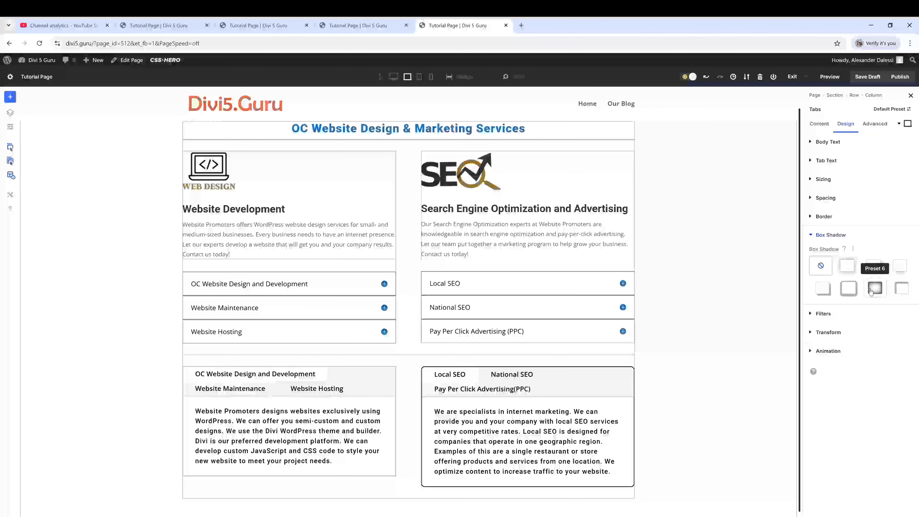
pyautogui.click(853, 292)
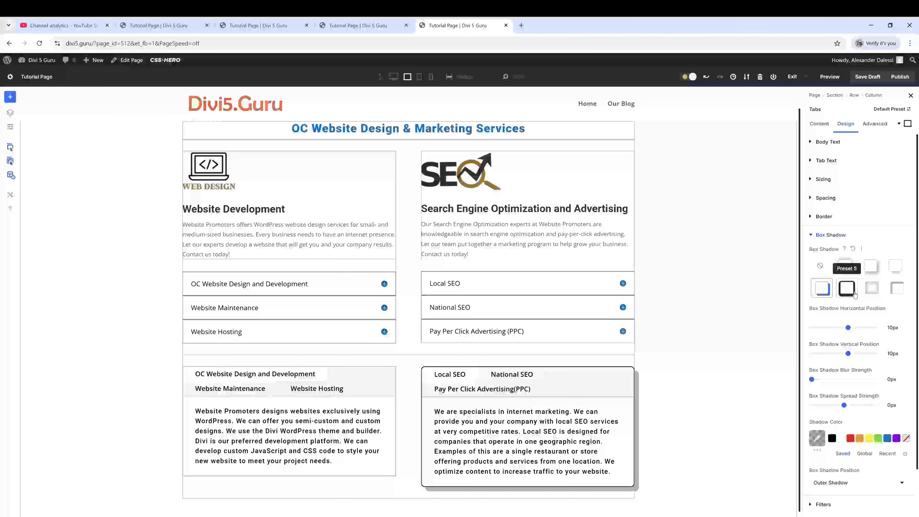
pyautogui.click(870, 266)
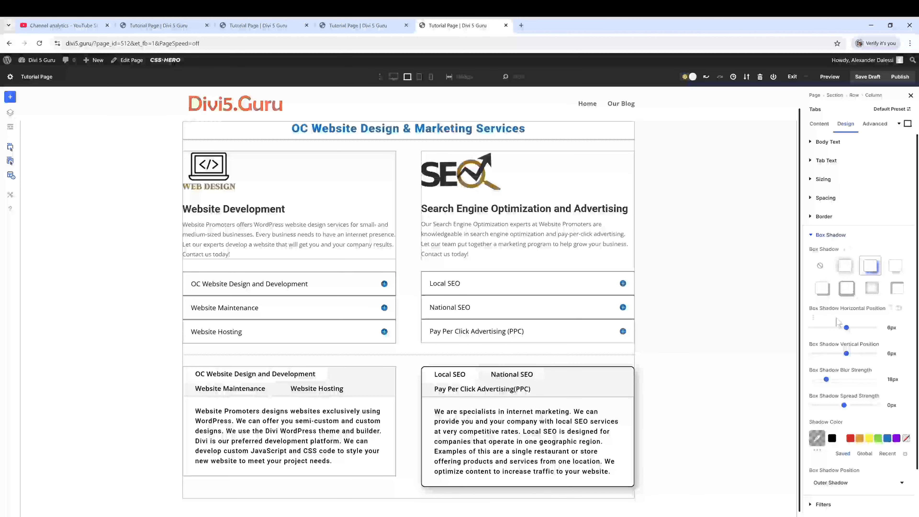
pyautogui.click(845, 266)
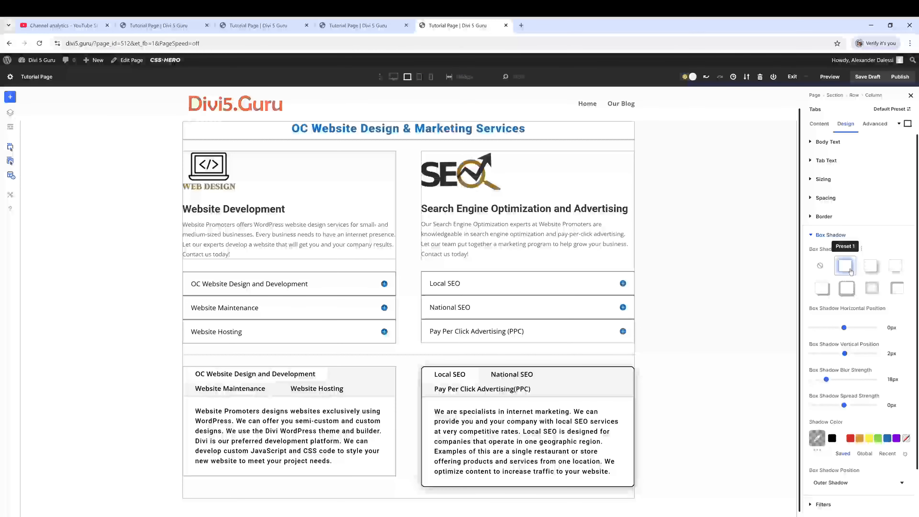
pyautogui.click(870, 266)
# - Set the box shadow spread strength of the second column's Tabs module to 1px
pyautogui.scroll(-1, 861, 377)
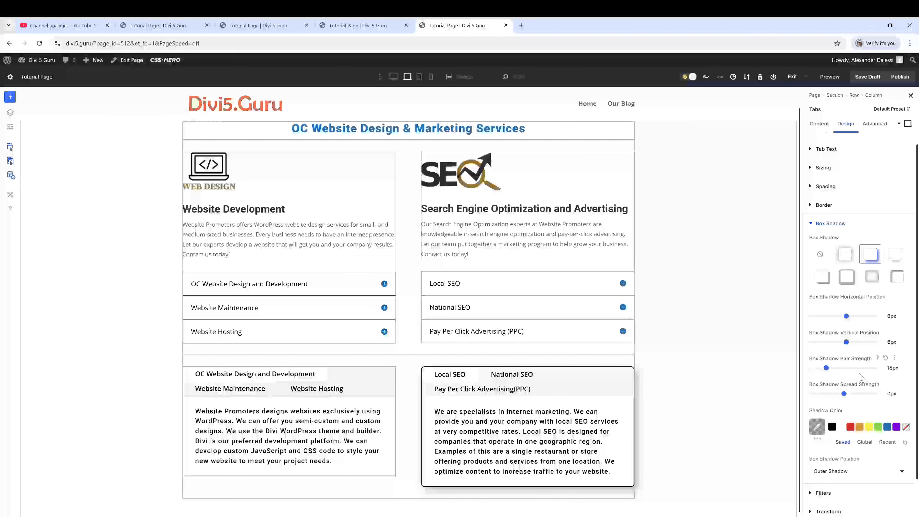
pyautogui.scroll(-1, 857, 378)
pyautogui.scroll(1, 837, 388)
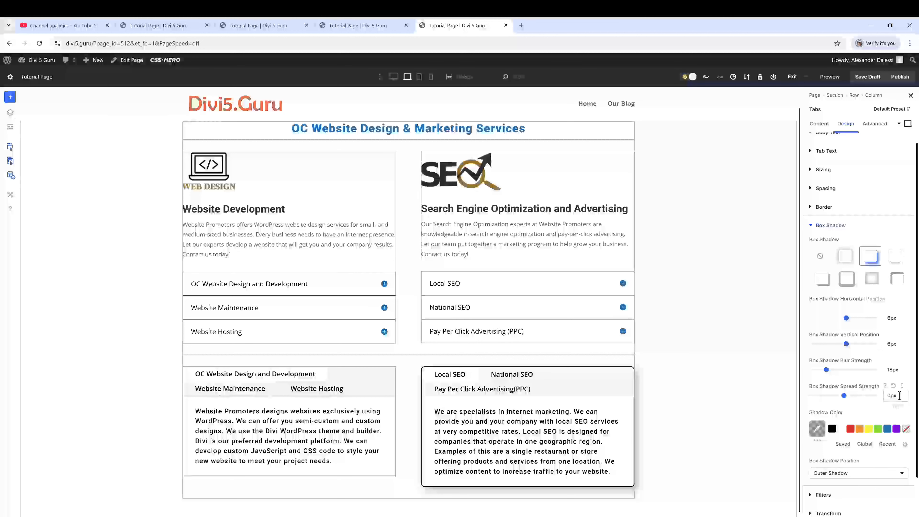
pyautogui.click(904, 393)
pyautogui.click(904, 393)
pyautogui.click(904, 393)
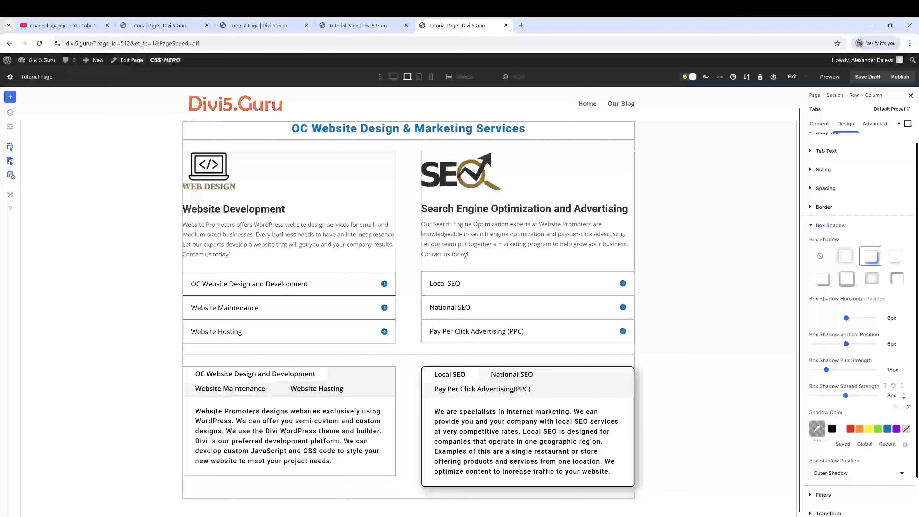
pyautogui.click(903, 398)
pyautogui.click(903, 398)
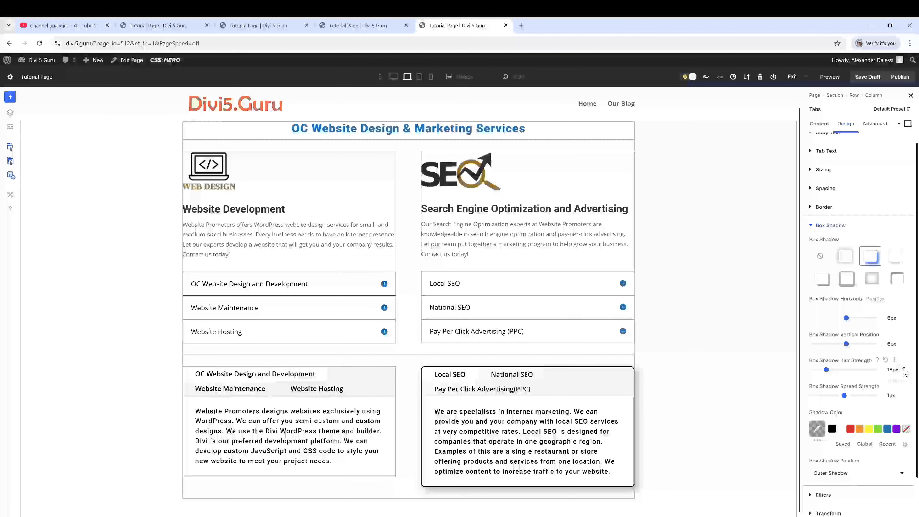
# - Set the box shadow blur strength of the second column's Tabs module to 20px
pyautogui.click(903, 367)
pyautogui.click(904, 368)
pyautogui.click(904, 368)
pyautogui.click(904, 368)
pyautogui.click(903, 368)
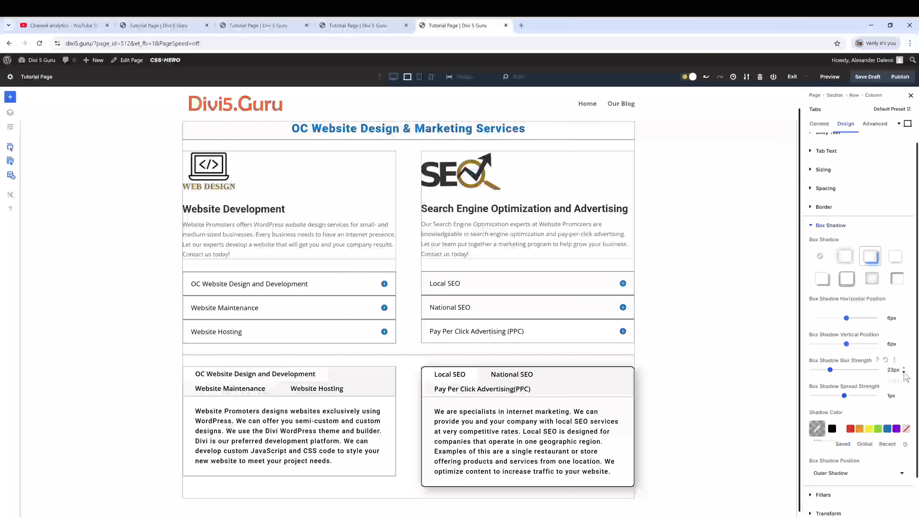
pyautogui.click(904, 372)
pyautogui.click(904, 372)
pyautogui.click(904, 372)
# - Try orange and black for the second column's Tabs shadow and settle on a grey shadow color
pyautogui.scroll(-2, 869, 353)
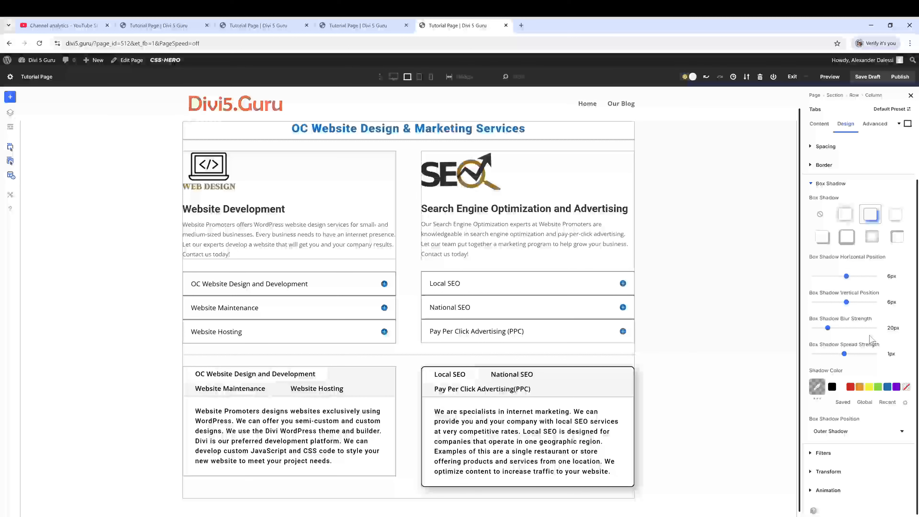
pyautogui.click(858, 388)
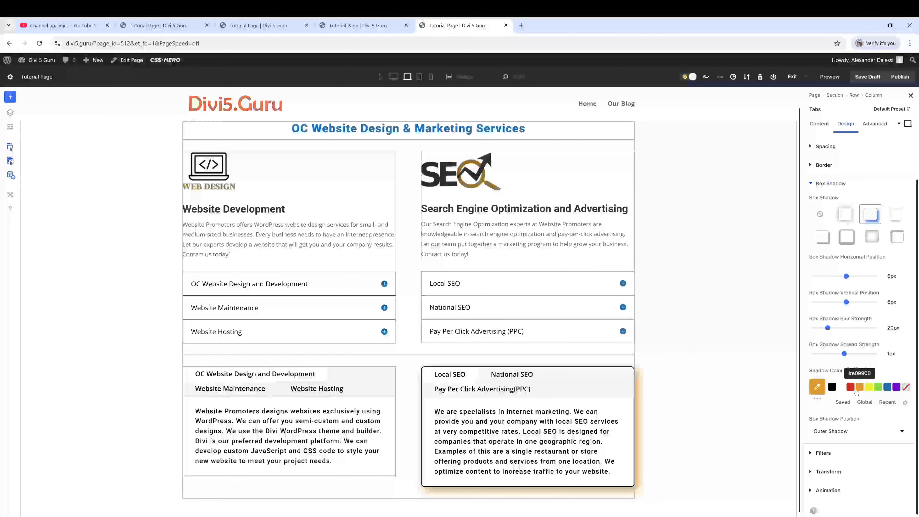
pyautogui.click(832, 387)
pyautogui.click(906, 387)
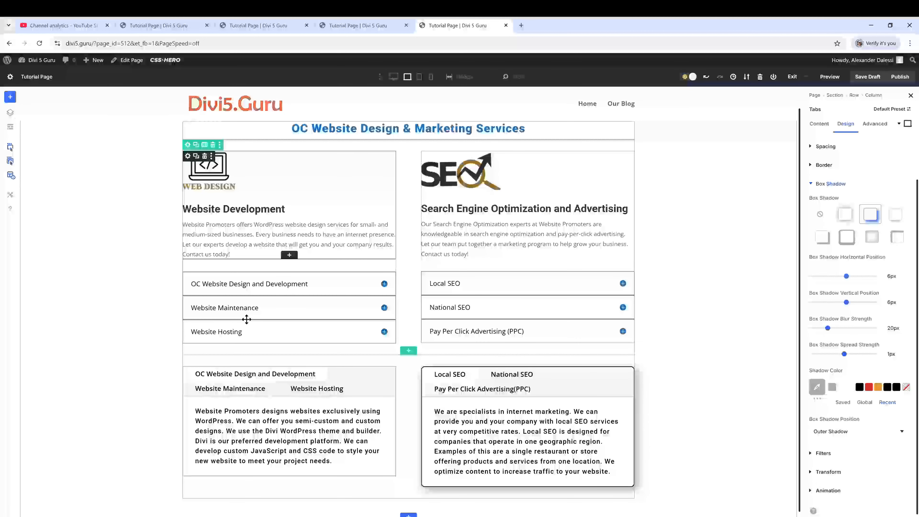
pyautogui.click(830, 183)
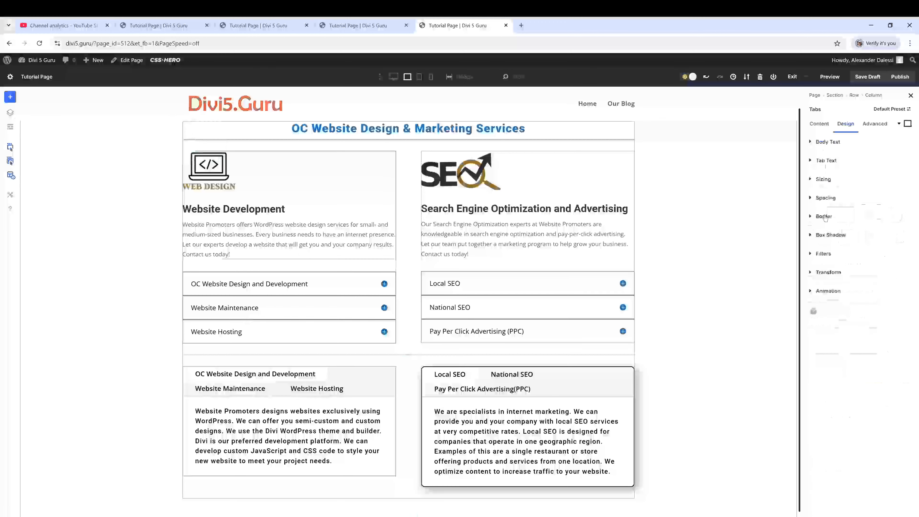
# - Give the first column's Tabs module a 2px border with a 10px corner radius
pyautogui.click(824, 216)
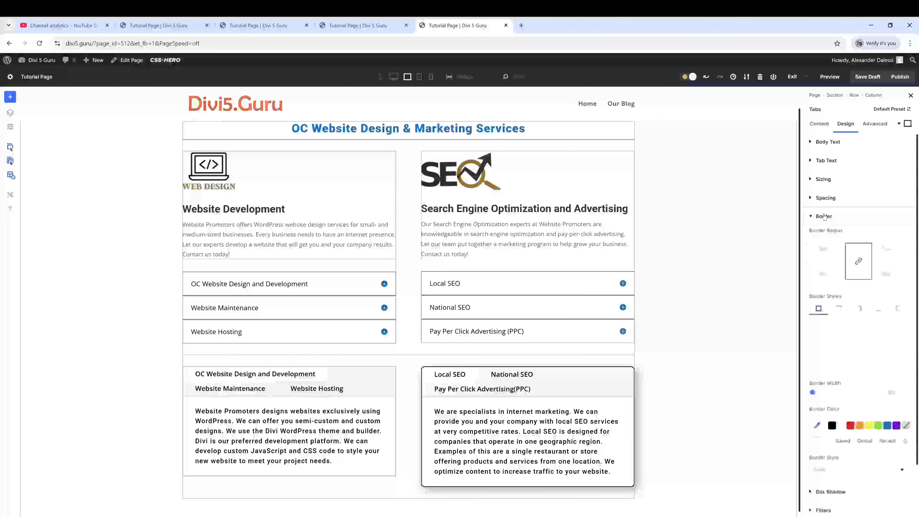
pyautogui.click(835, 246)
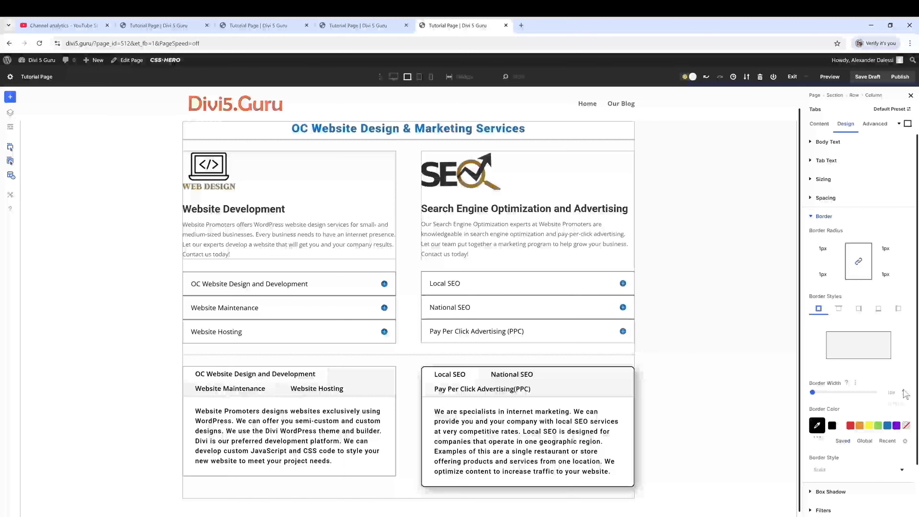
pyautogui.click(904, 392)
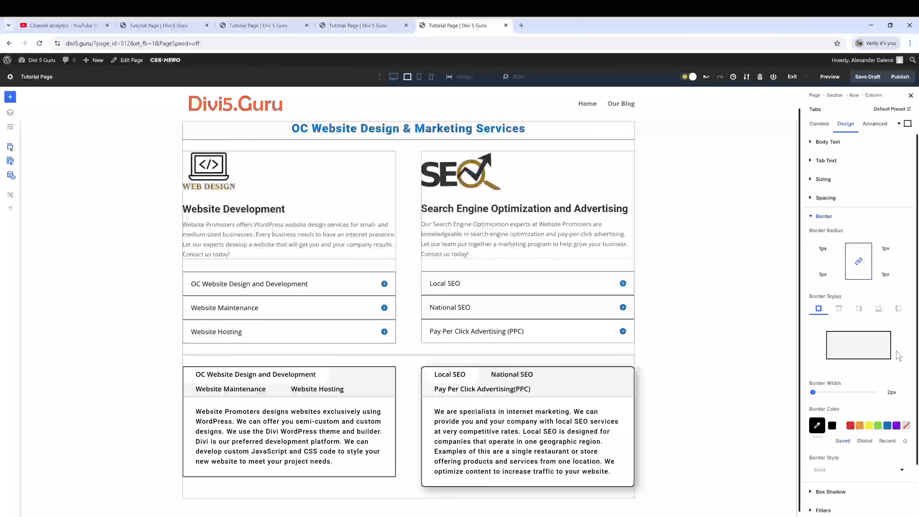
pyautogui.write('10')
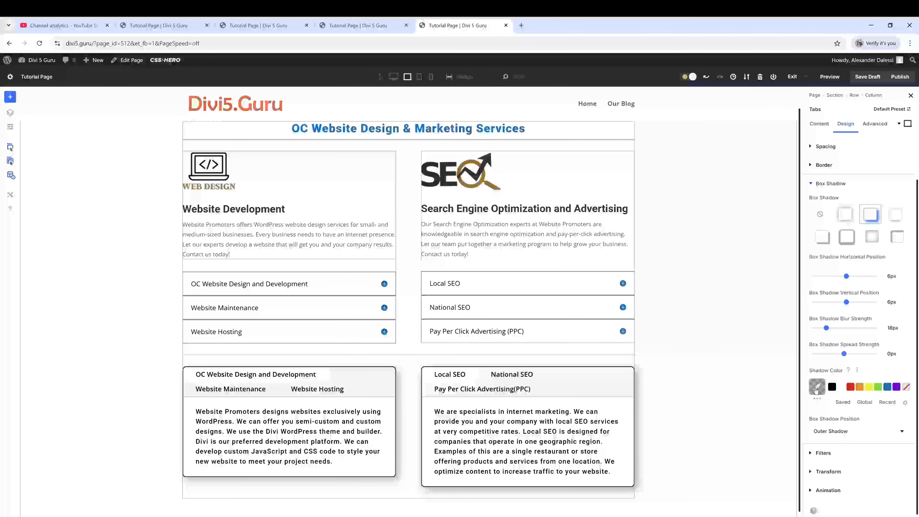
# - Set the box shadow color of the first column's Tabs module to #aaaaaa
pyautogui.click(816, 390)
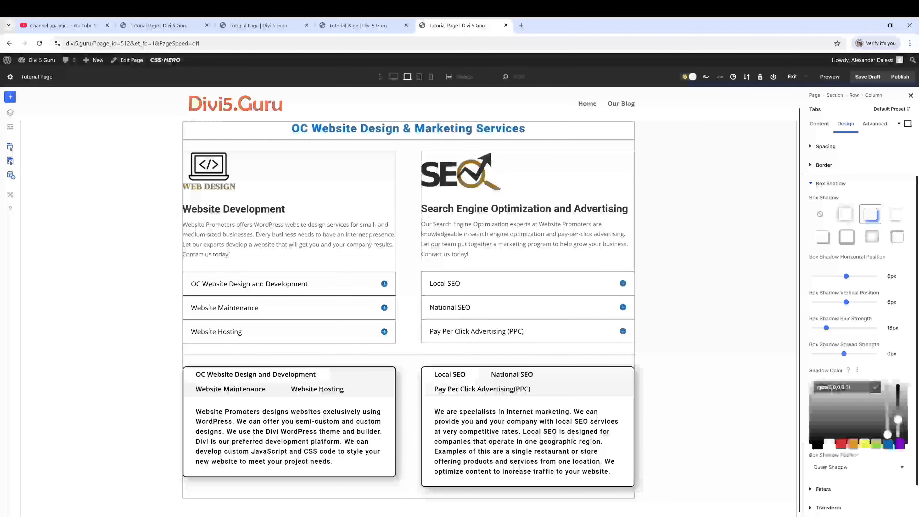
pyautogui.click(832, 386)
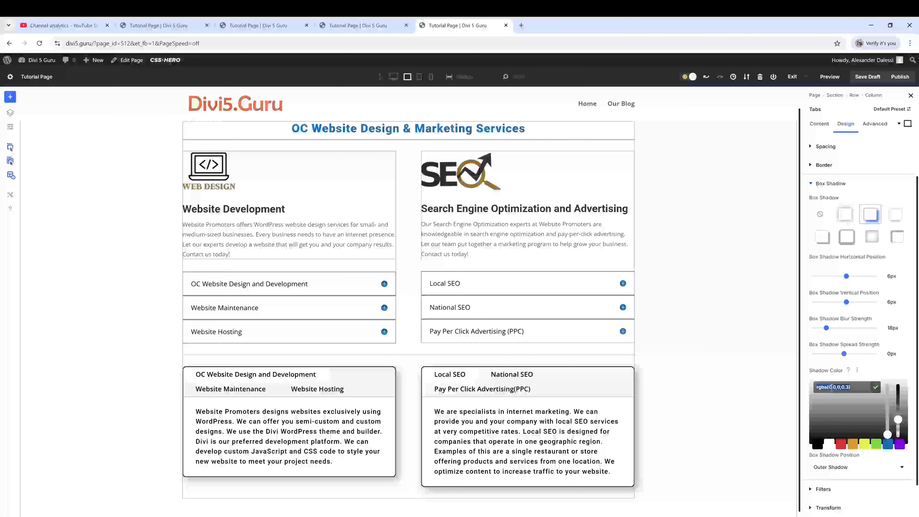
pyautogui.write('#aaaaaa')
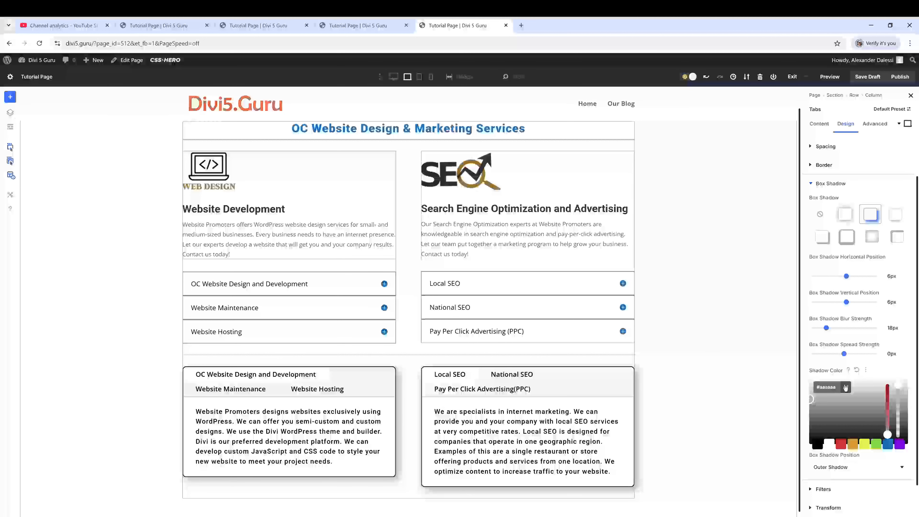
pyautogui.click(845, 387)
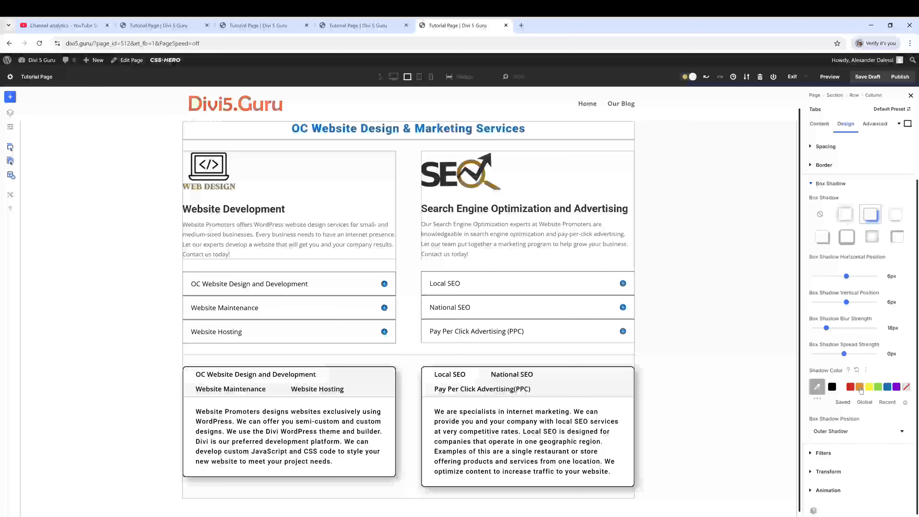
pyautogui.click(830, 183)
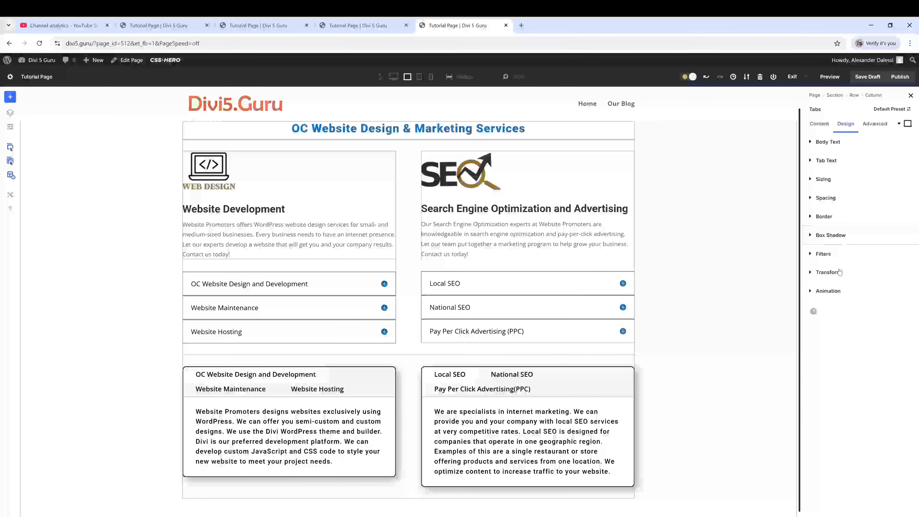
# - Apply the Fade animation style to the first column's Tabs module
pyautogui.click(828, 272)
pyautogui.click(828, 272)
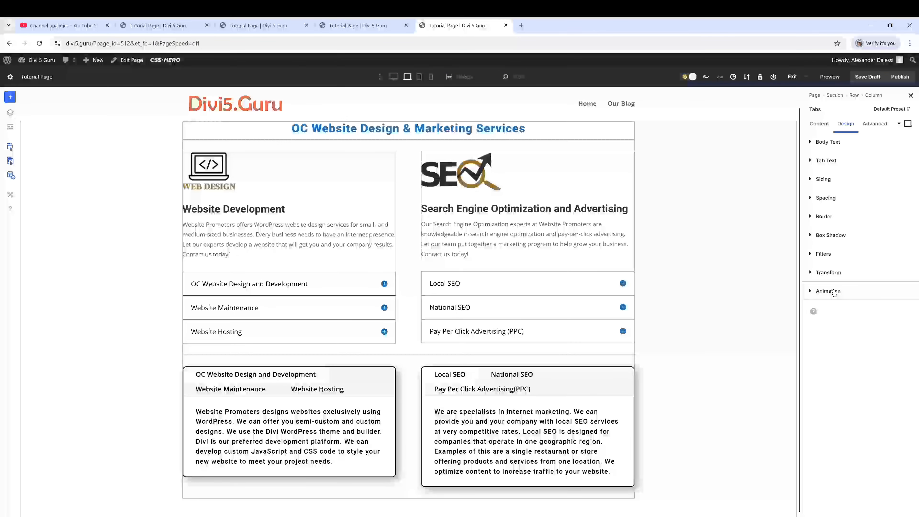
pyautogui.click(828, 290)
pyautogui.click(846, 322)
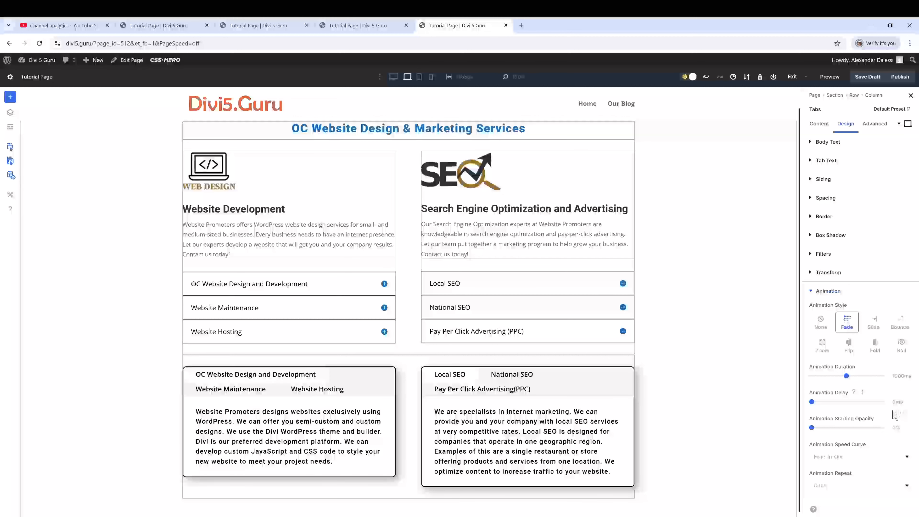
pyautogui.click(829, 291)
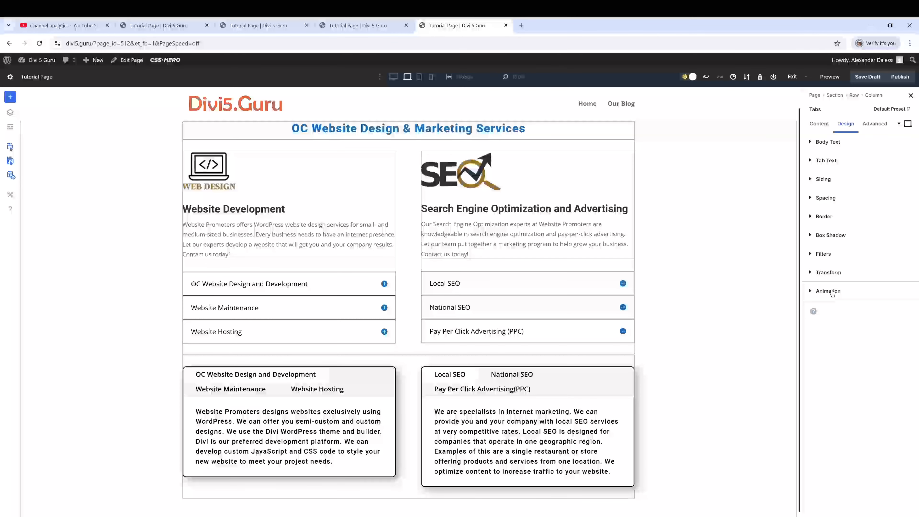
pyautogui.click(835, 160)
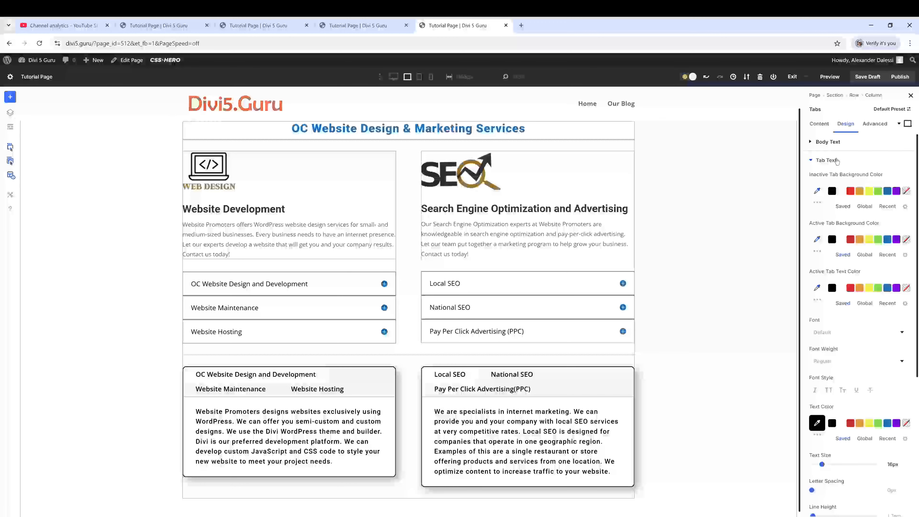
pyautogui.click(826, 161)
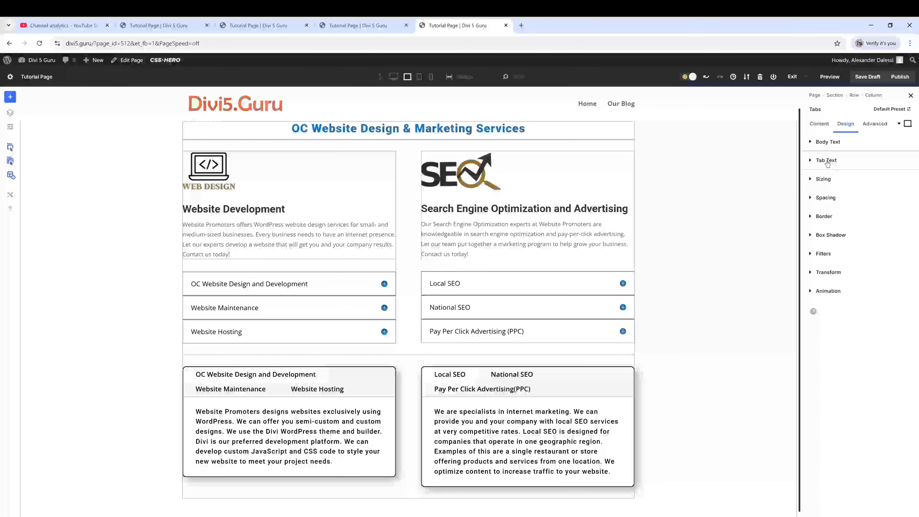
pyautogui.click(872, 124)
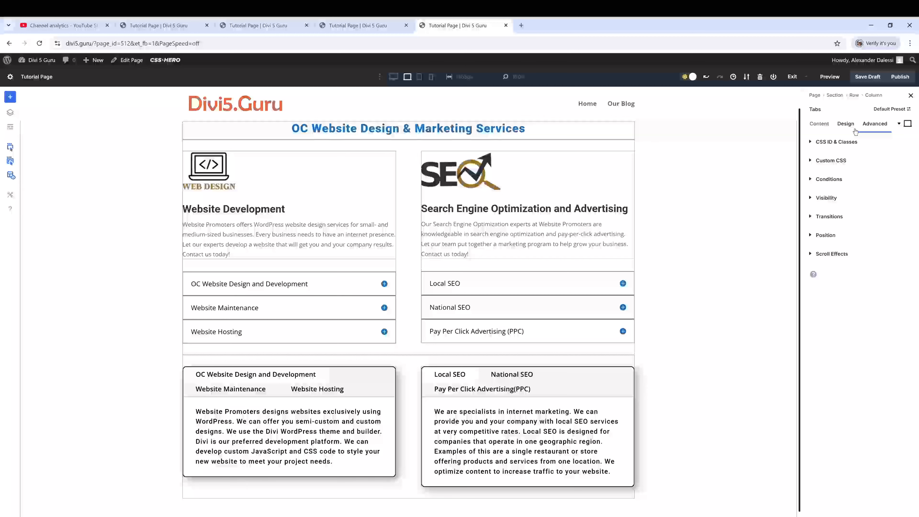
pyautogui.click(820, 124)
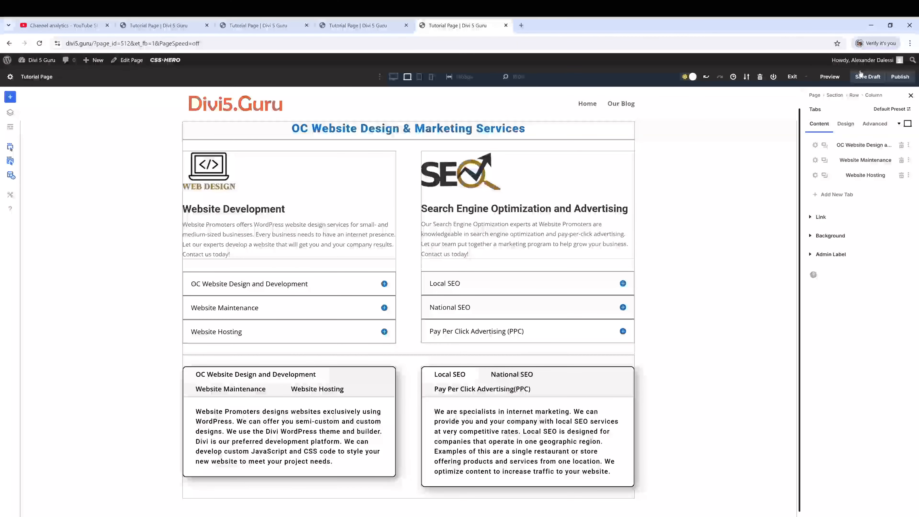
# - Switch the page canvas to the phone view to check the responsive layout
pyautogui.click(433, 81)
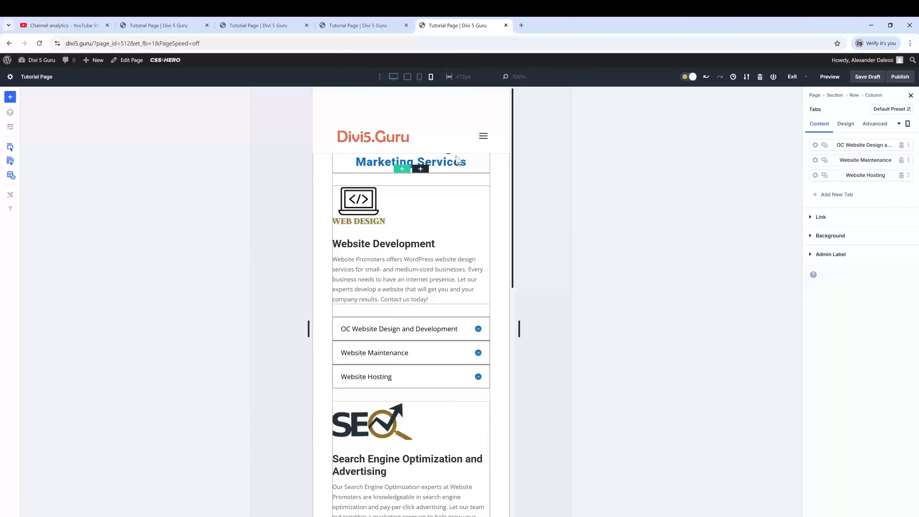
# - Set the heading section's phone-view margin to 0px on all sides, linking top with bottom and left with right
pyautogui.click(457, 161)
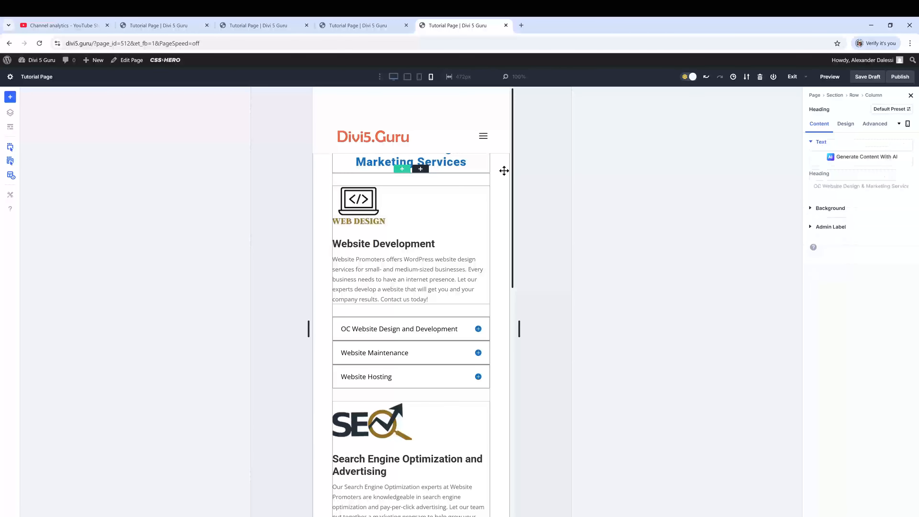
pyautogui.click(494, 187)
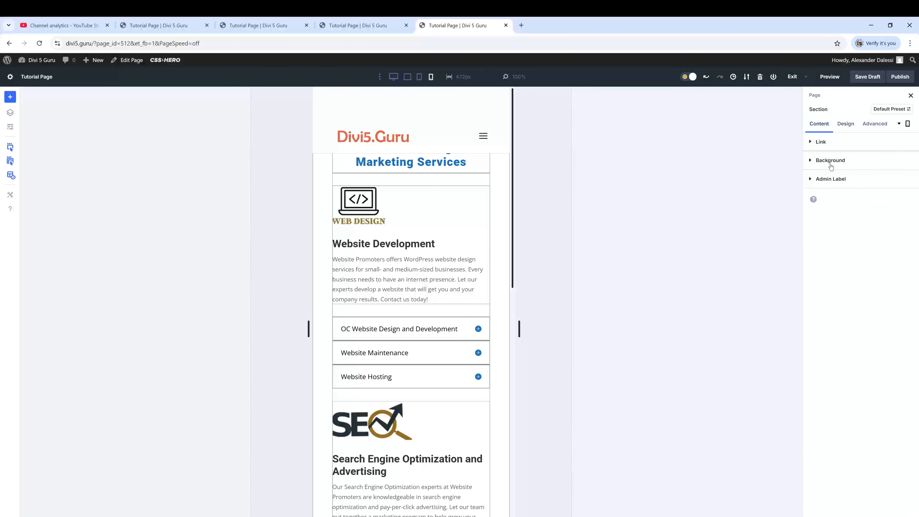
pyautogui.click(846, 125)
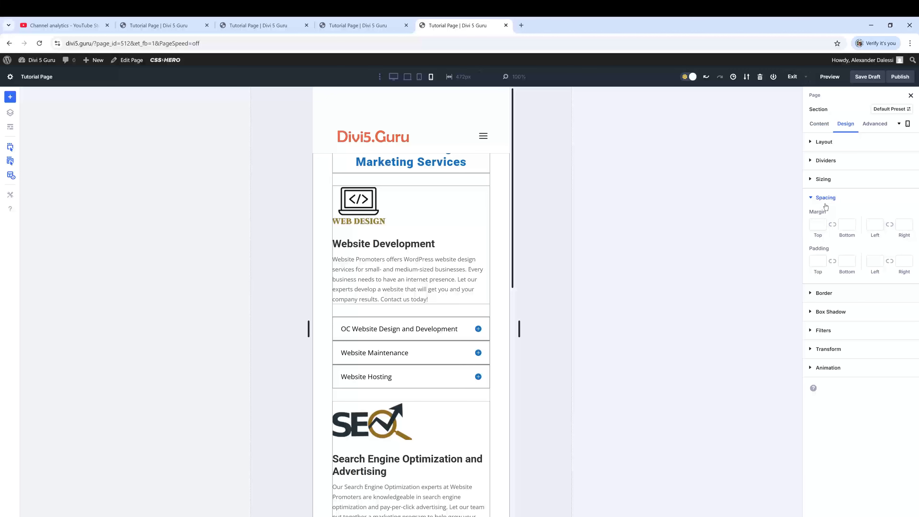
pyautogui.click(815, 225)
pyautogui.write('0px')
pyautogui.click(832, 224)
pyautogui.click(889, 225)
# - Try linked top and bottom margins of 10px and 100px on the section, returning them to 0px
pyautogui.click(813, 225)
pyautogui.write('1')
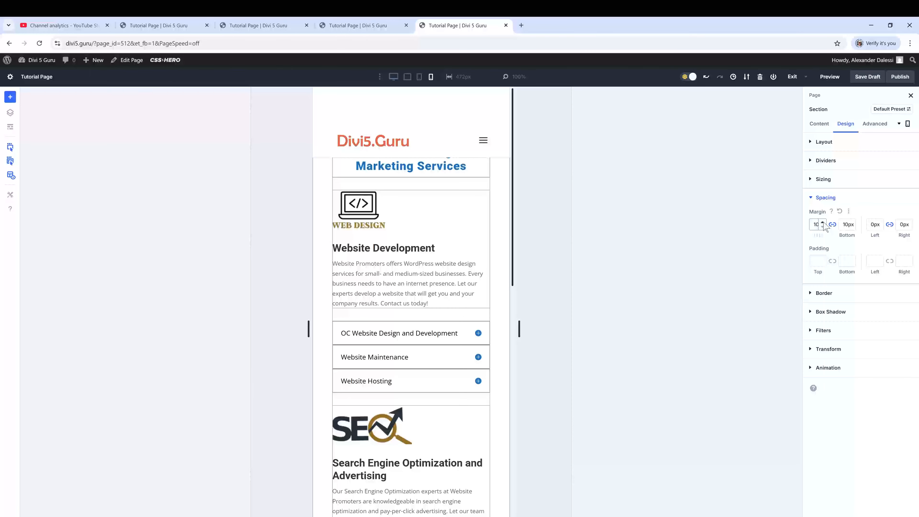
pyautogui.write('0')
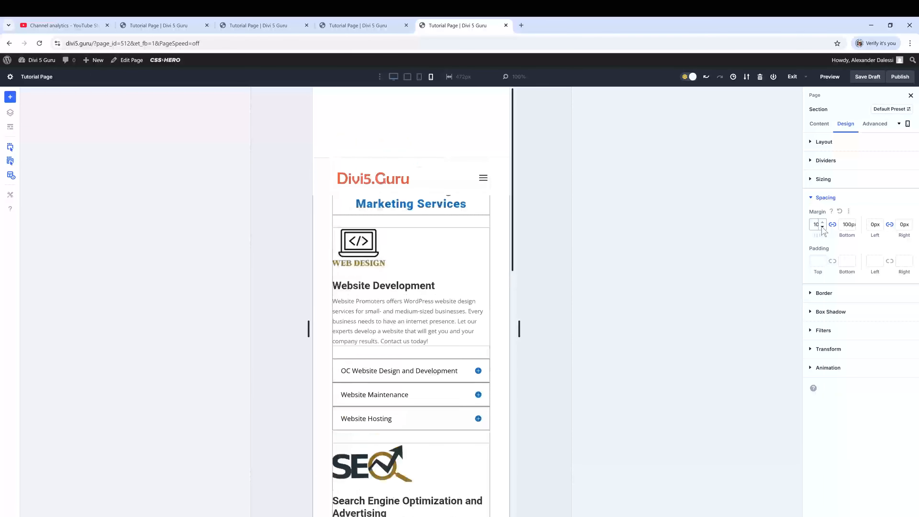
pyautogui.press('BackSpace')
pyautogui.press('BackSpace')
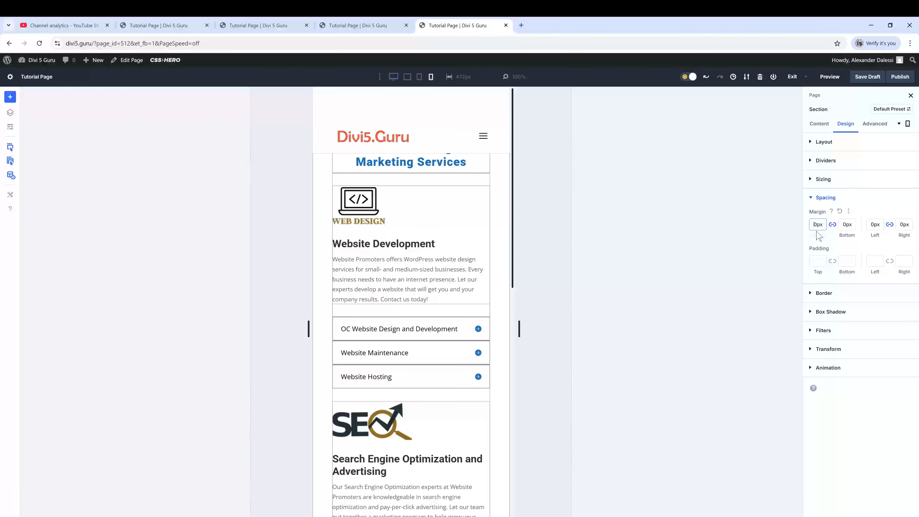
# - Try negative top and bottom section margins of -20px, -1000px and -100px, and reset them to 0px
pyautogui.write('-2')
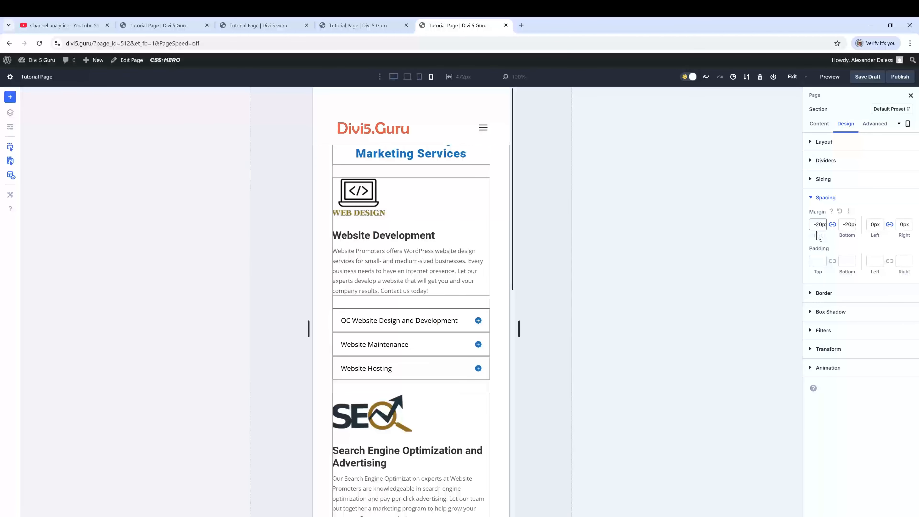
pyautogui.click(816, 229)
pyautogui.press('BackSpace')
pyautogui.write('1000')
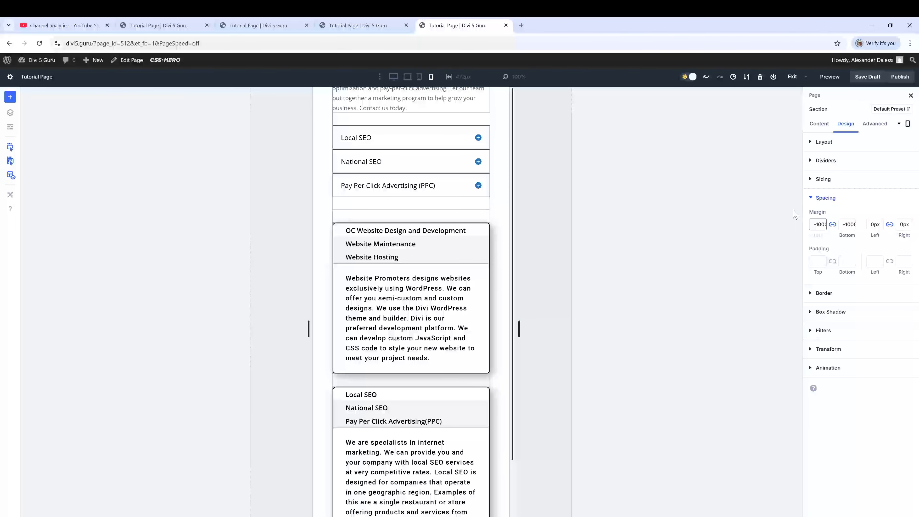
pyautogui.press('BackSpace')
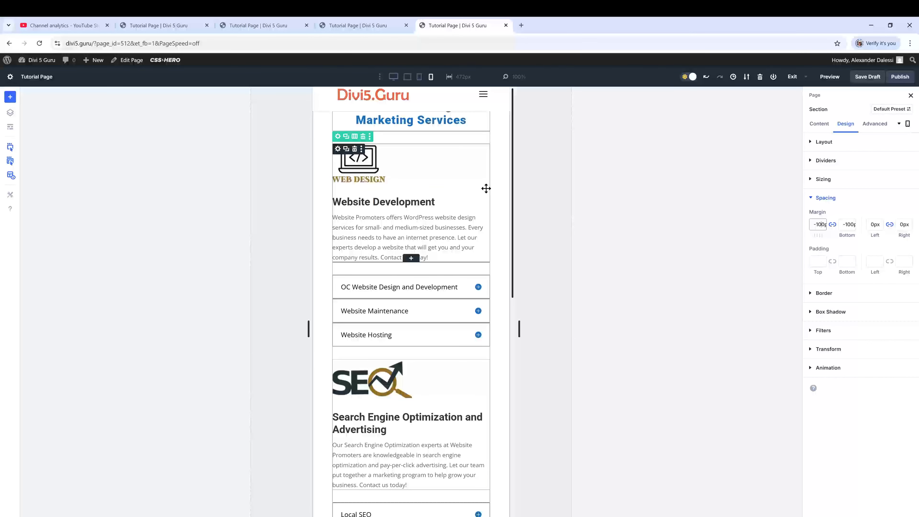
pyautogui.press('BackSpace')
pyautogui.press('BackSpace')
pyautogui.press('BackSpace')
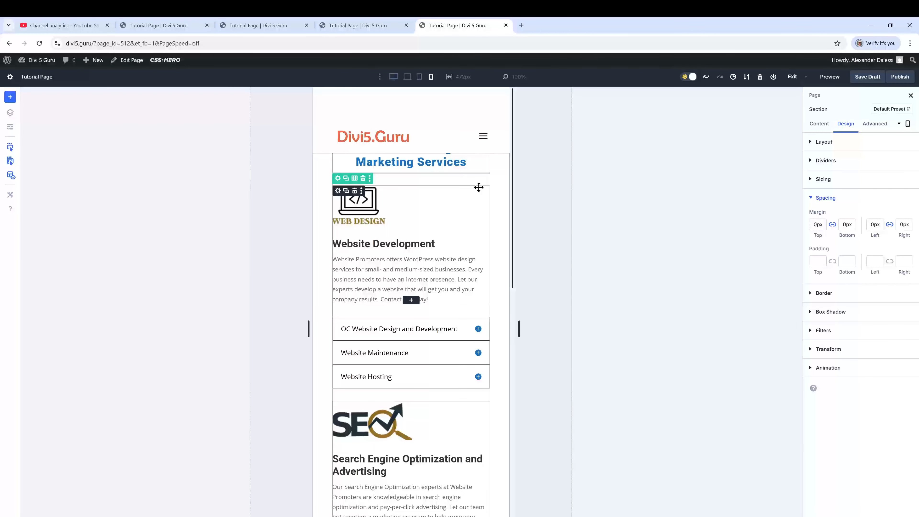
# - Raise the section's top padding to 90px so the whole heading clears the header in phone view
pyautogui.click(822, 259)
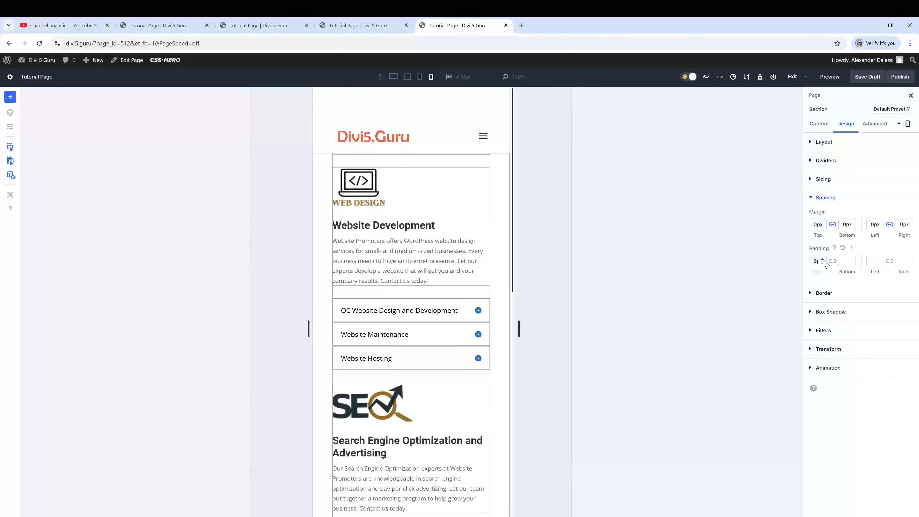
pyautogui.click(822, 260)
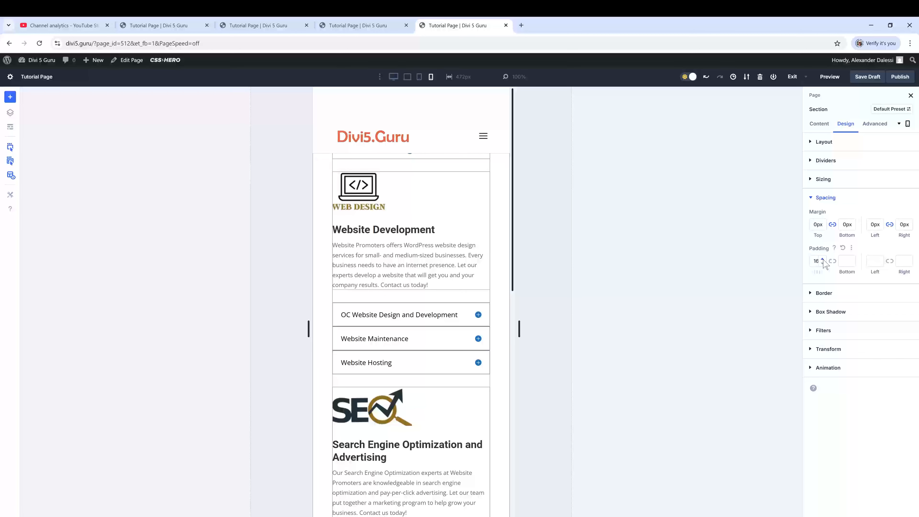
pyautogui.click(822, 259)
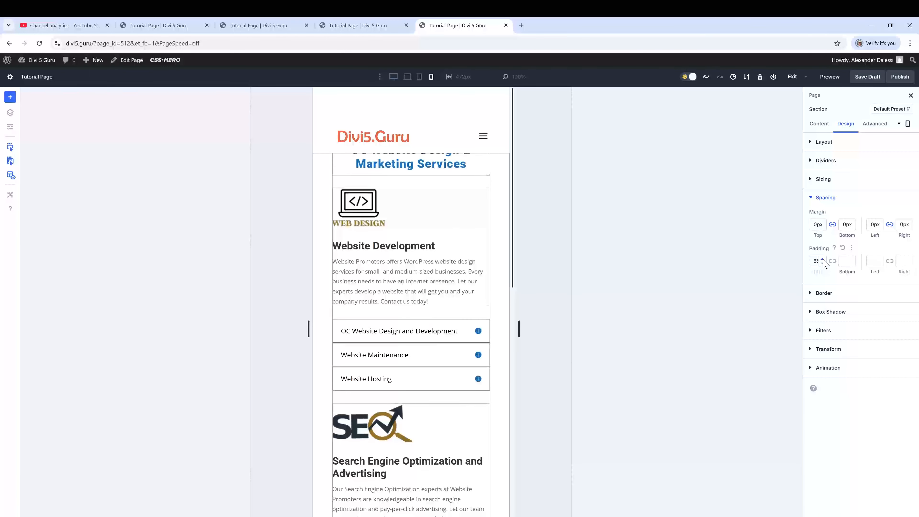
pyautogui.click(822, 259)
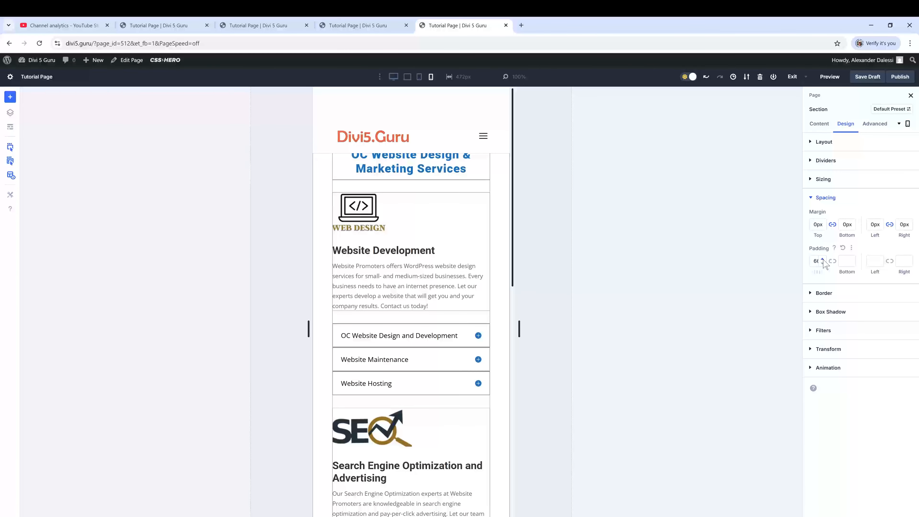
pyautogui.click(822, 259)
pyautogui.click(822, 259)
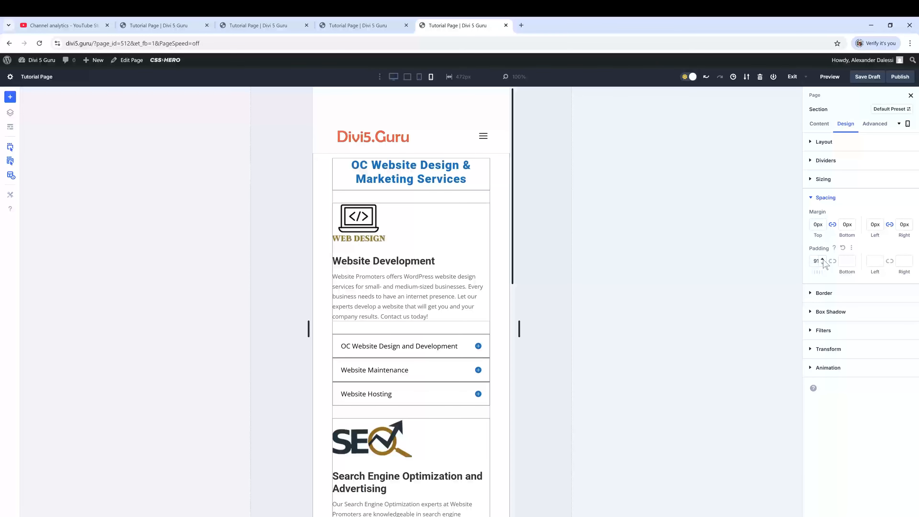
pyautogui.click(822, 263)
# - Save the page as a draft and check both Tabs modules further down in the phone view
pyautogui.click(859, 80)
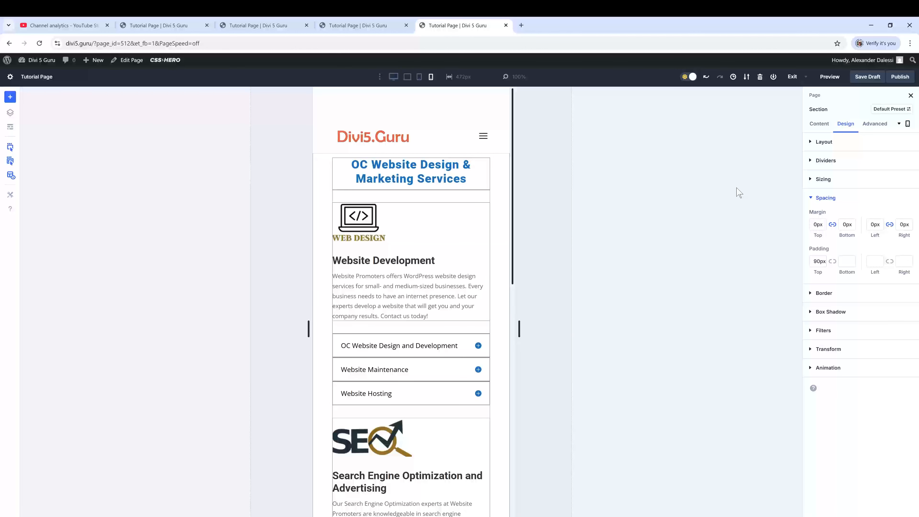
pyautogui.hotkey('ctrl', 's')
pyautogui.scroll(-10, 441, 315)
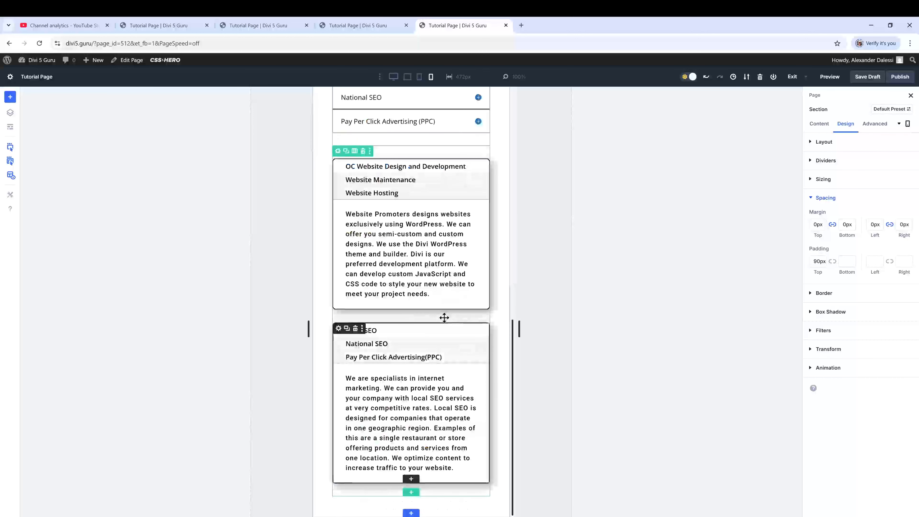